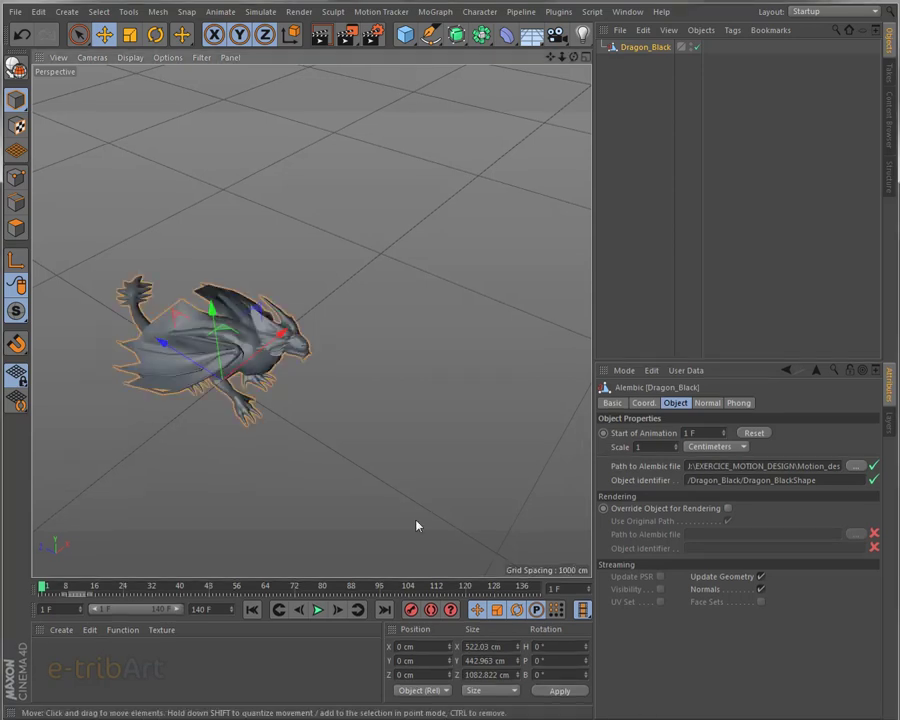
Step: Play the dragon's flight animation, scrub to frames 22 and 57, and view it side-on
{"action": "left_click_drag", "start_coordinate": [416, 525], "coordinate": [215, 460], "text": "alt"}
{"action": "key", "text": "F8"}
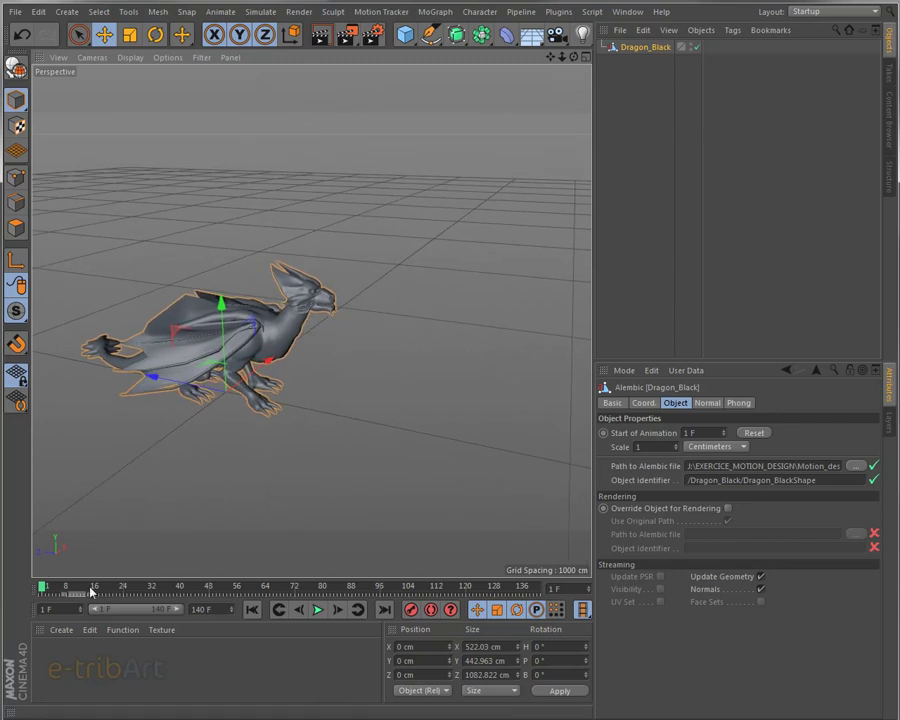
{"action": "left_click_drag", "start_coordinate": [94, 586], "coordinate": [117, 586]}
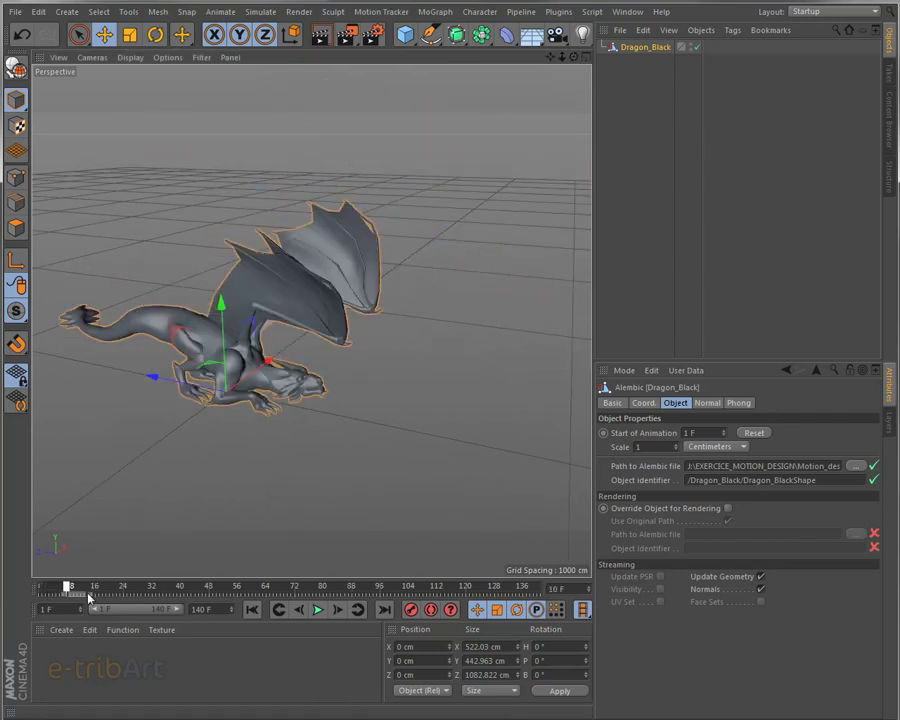
{"action": "left_click_drag", "start_coordinate": [229, 591], "coordinate": [240, 586]}
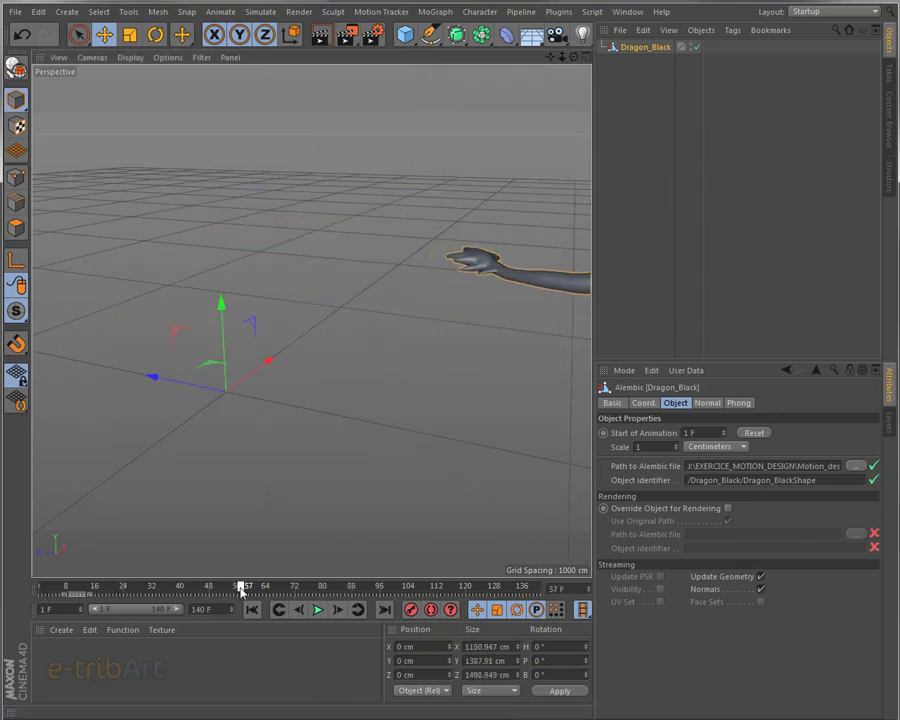
{"action": "mouse_move", "coordinate": [416, 360]}
{"action": "left_mouse_down", "text": "alt"}
{"action": "mouse_move", "coordinate": [430, 362]}
{"action": "mouse_move", "coordinate": [269, 362]}
{"action": "mouse_move", "coordinate": [331, 364]}
{"action": "mouse_move", "coordinate": [259, 352]}
{"action": "mouse_move", "coordinate": [202, 378]}
{"action": "left_mouse_up", "text": "alt"}
{"action": "scroll", "coordinate": [202, 378], "scroll_direction": "up", "scroll_amount": 2}
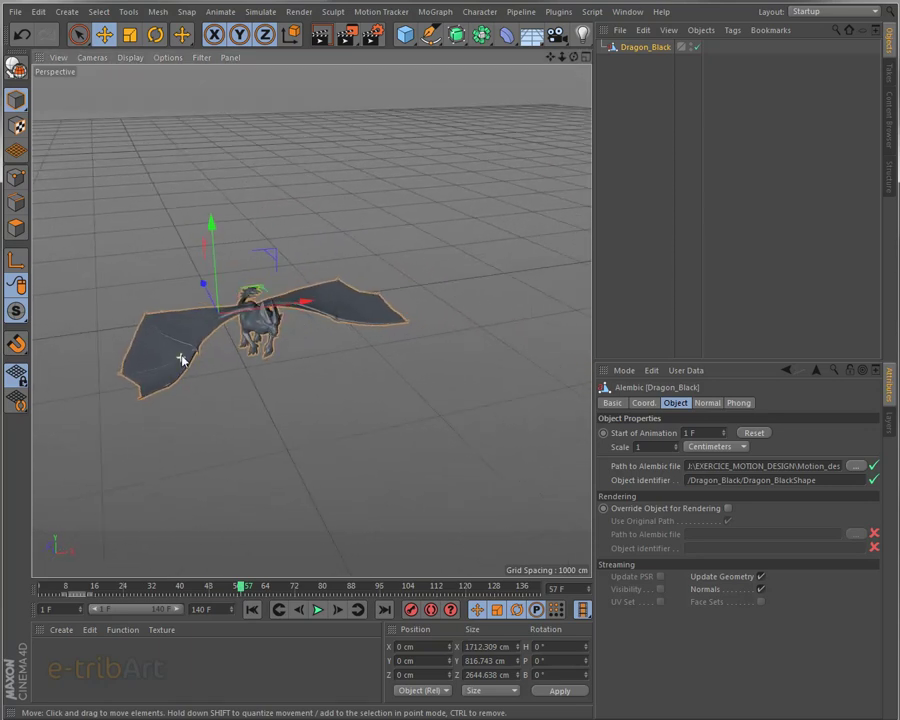
{"action": "scroll", "coordinate": [183, 358], "scroll_direction": "up", "scroll_amount": 2}
{"action": "scroll", "coordinate": [200, 375], "scroll_direction": "up", "scroll_amount": 2}
{"action": "scroll", "coordinate": [260, 400], "scroll_direction": "up", "scroll_amount": 2}
{"action": "left_click_drag", "start_coordinate": [290, 403], "coordinate": [303, 404], "text": "alt"}
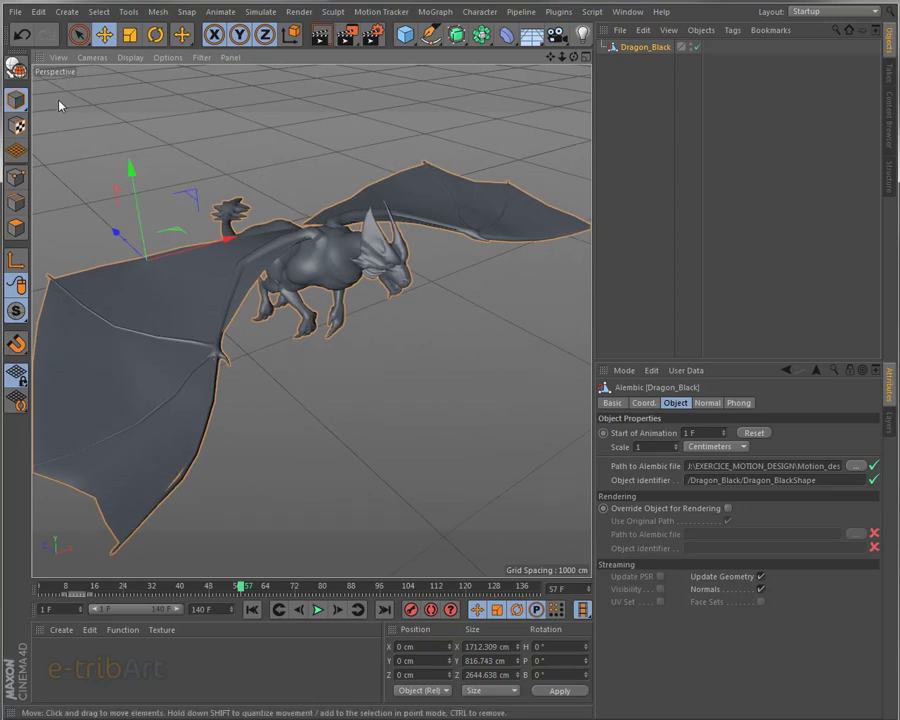
Step: Start a new empty project and import the ecaille scale OBJ with default settings
{"action": "left_click", "coordinate": [18, 13]}
{"action": "left_click", "coordinate": [32, 33]}
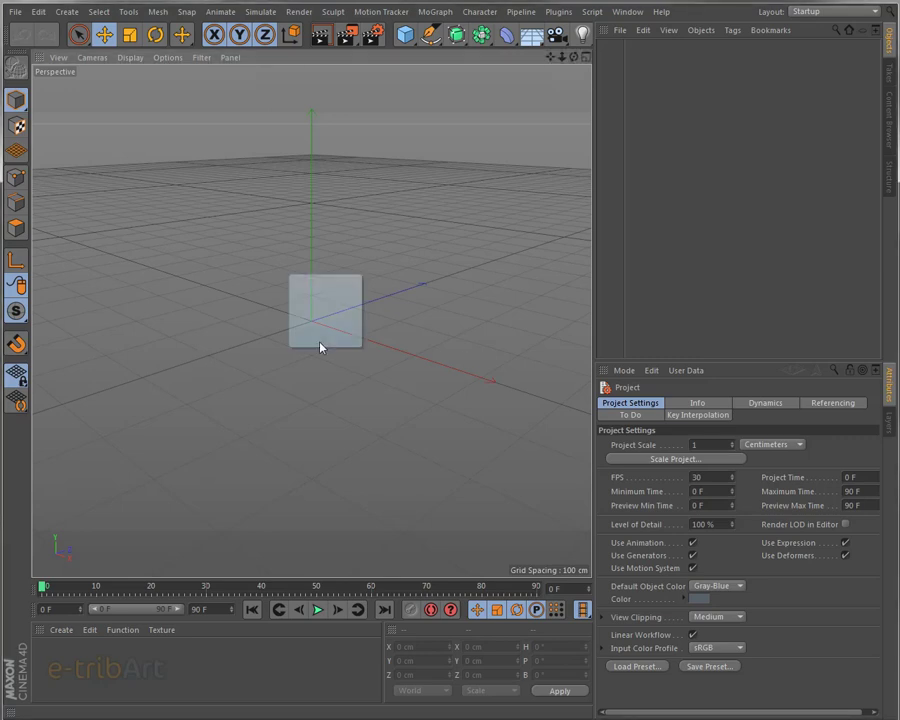
{"action": "left_click_drag", "start_coordinate": [326, 345], "coordinate": [321, 347]}
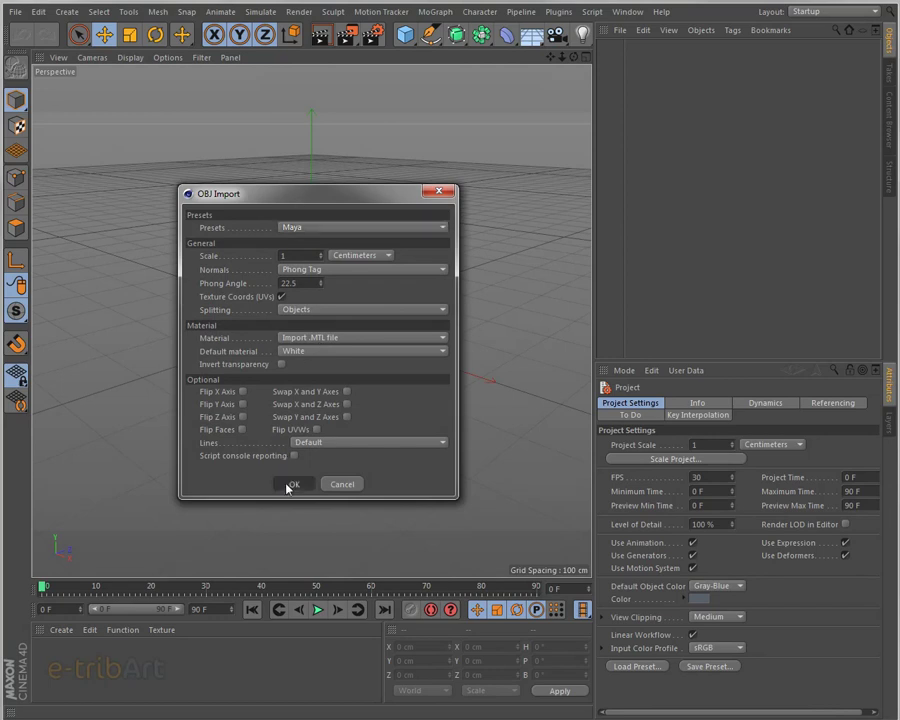
{"action": "left_click", "coordinate": [290, 484]}
Step: Select the imported ecaille mesh and inspect it up close
{"action": "scroll", "coordinate": [316, 450], "scroll_direction": "up", "scroll_amount": 2}
{"action": "left_click", "coordinate": [326, 394]}
{"action": "scroll", "coordinate": [316, 422], "scroll_direction": "up", "scroll_amount": 2}
{"action": "scroll", "coordinate": [316, 422], "scroll_direction": "up", "scroll_amount": 5}
{"action": "mouse_move", "coordinate": [430, 436]}
{"action": "left_mouse_down", "text": "alt"}
{"action": "mouse_move", "coordinate": [251, 466]}
{"action": "mouse_move", "coordinate": [269, 504]}
{"action": "mouse_move", "coordinate": [261, 475]}
{"action": "mouse_move", "coordinate": [137, 403]}
{"action": "mouse_move", "coordinate": [169, 374]}
{"action": "mouse_move", "coordinate": [173, 313]}
{"action": "mouse_move", "coordinate": [269, 378]}
{"action": "mouse_move", "coordinate": [291, 376]}
{"action": "mouse_move", "coordinate": [307, 331]}
{"action": "mouse_move", "coordinate": [353, 417]}
{"action": "left_mouse_up", "text": "alt"}
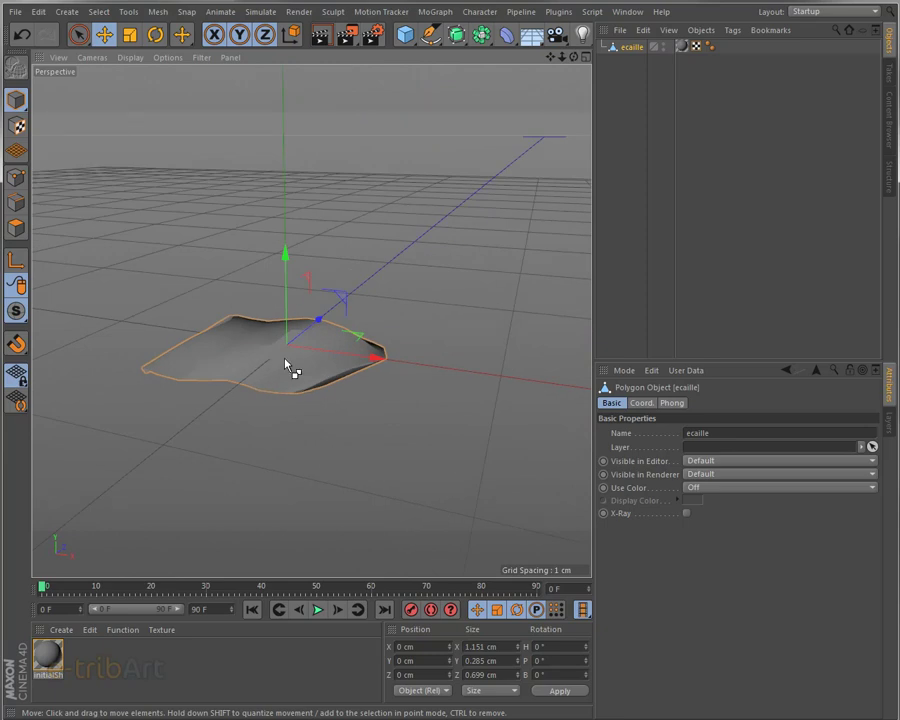
Step: Switch to the dragon Alembic document, paste ecaille there, and select Dragon_Black
{"action": "left_click", "coordinate": [624, 12]}
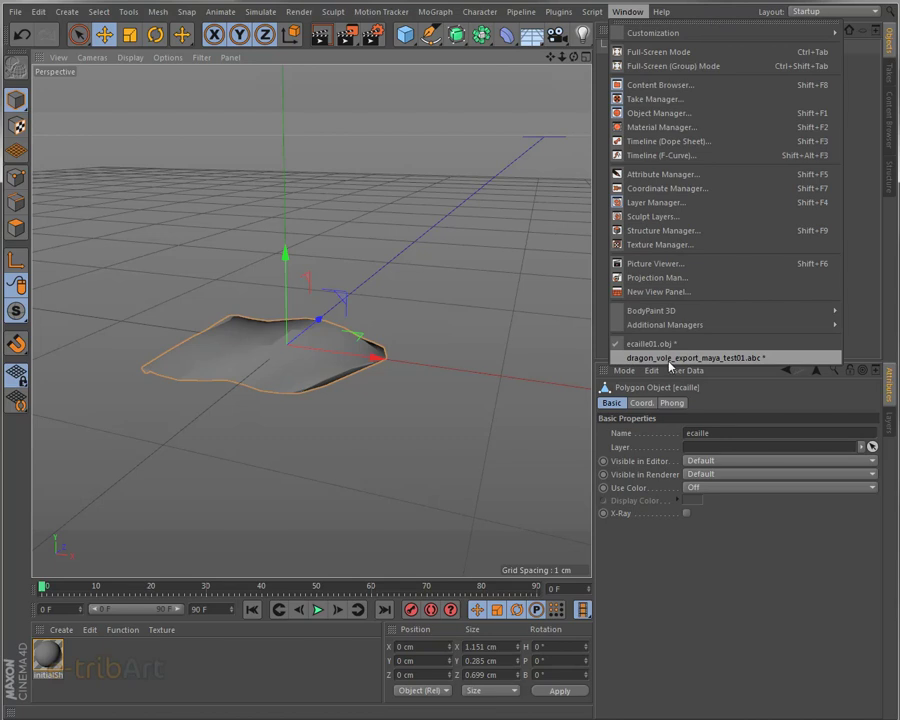
{"action": "left_click", "coordinate": [669, 358]}
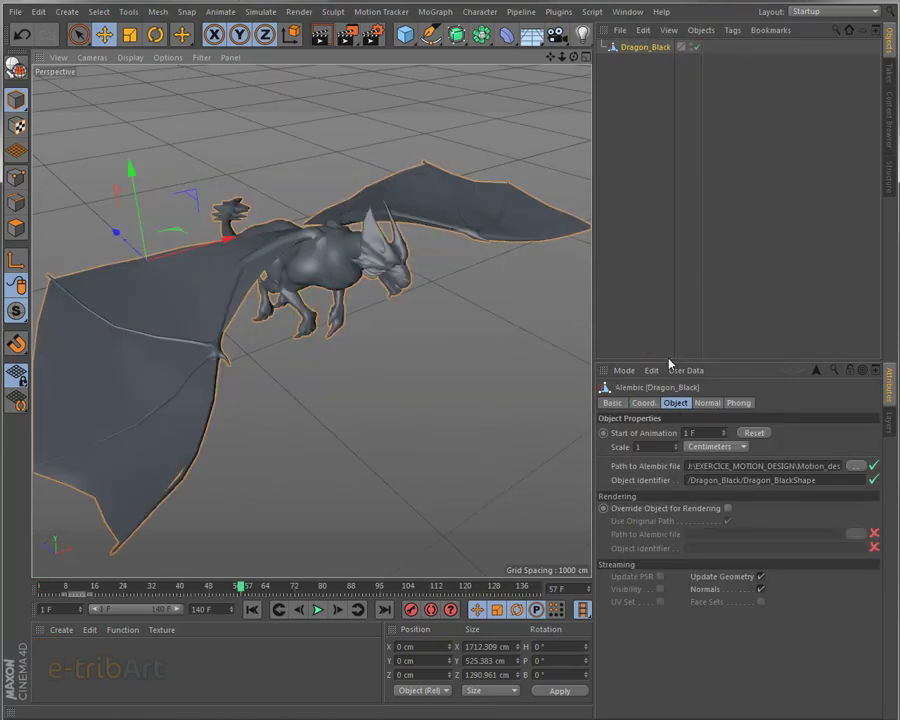
{"action": "key", "text": "ctrl+v"}
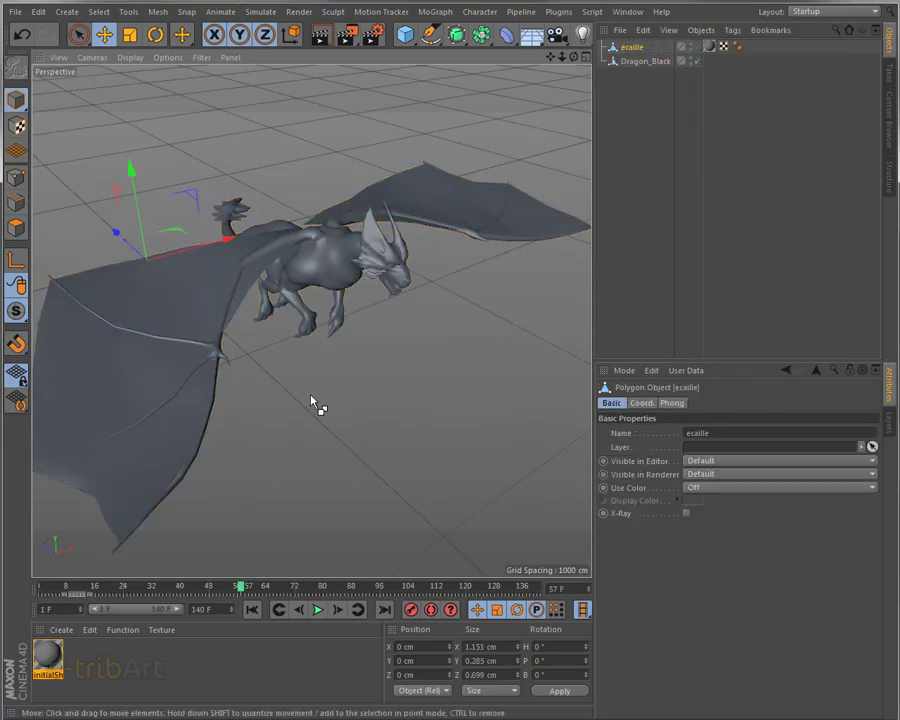
{"action": "left_click", "coordinate": [636, 61]}
{"action": "left_click_drag", "start_coordinate": [388, 345], "coordinate": [349, 369], "text": "alt"}
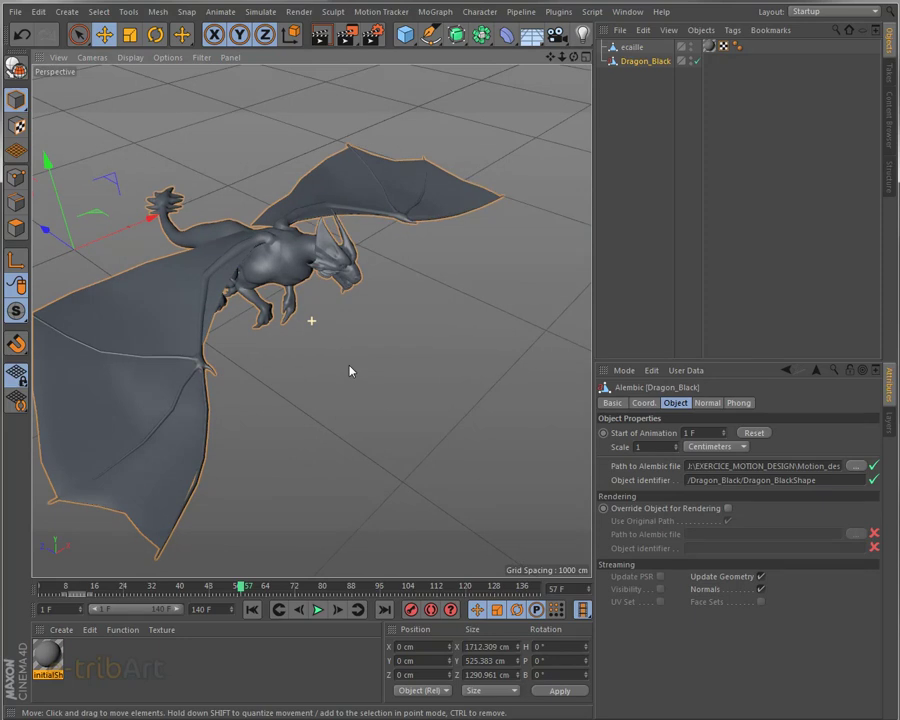
Step: Add NitroFit from the Plugins menu and enlarge the Attributes manager wider and taller
{"action": "left_click", "coordinate": [557, 12]}
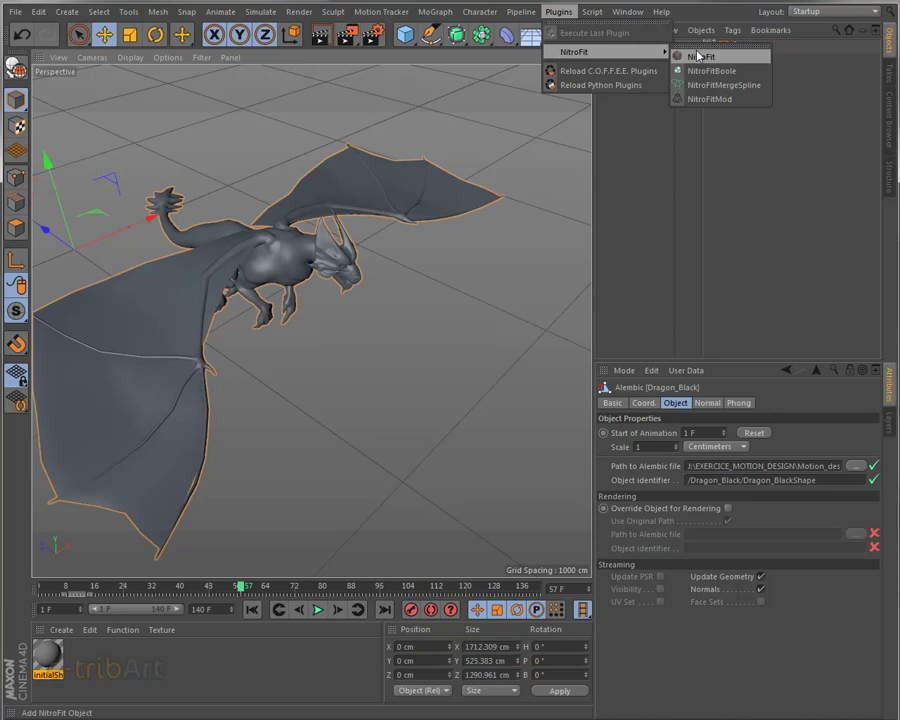
{"action": "left_click", "coordinate": [698, 57]}
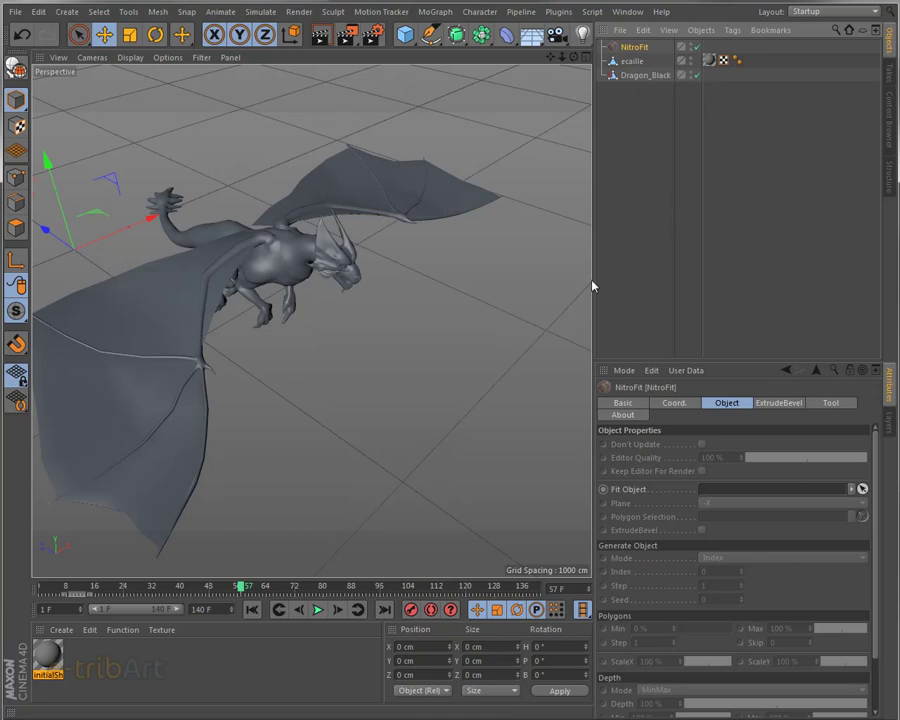
{"action": "left_click_drag", "start_coordinate": [593, 282], "coordinate": [558, 287]}
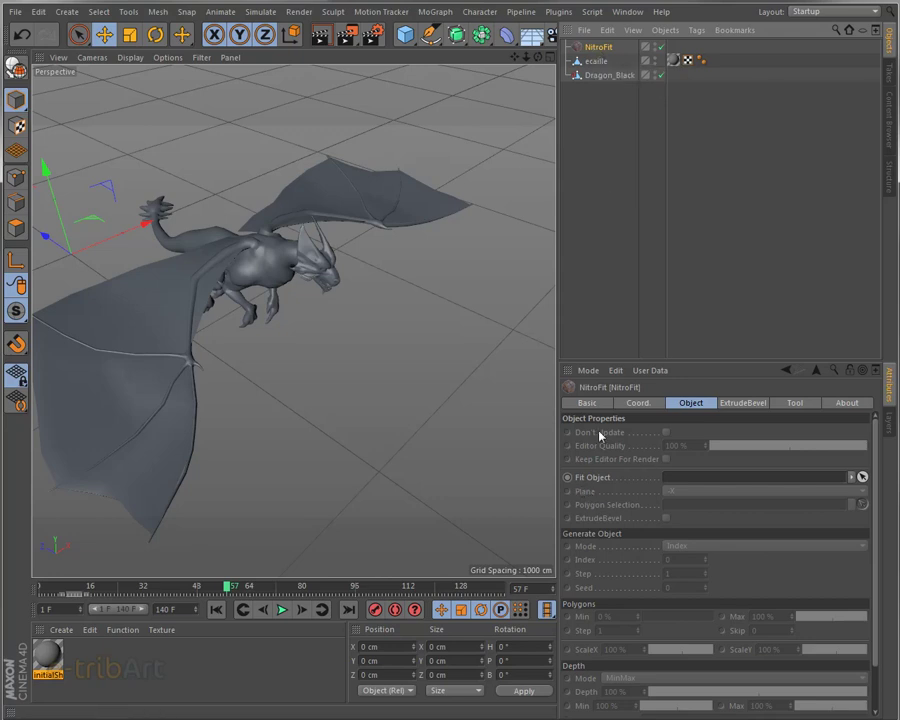
{"action": "left_click_drag", "start_coordinate": [717, 360], "coordinate": [717, 250]}
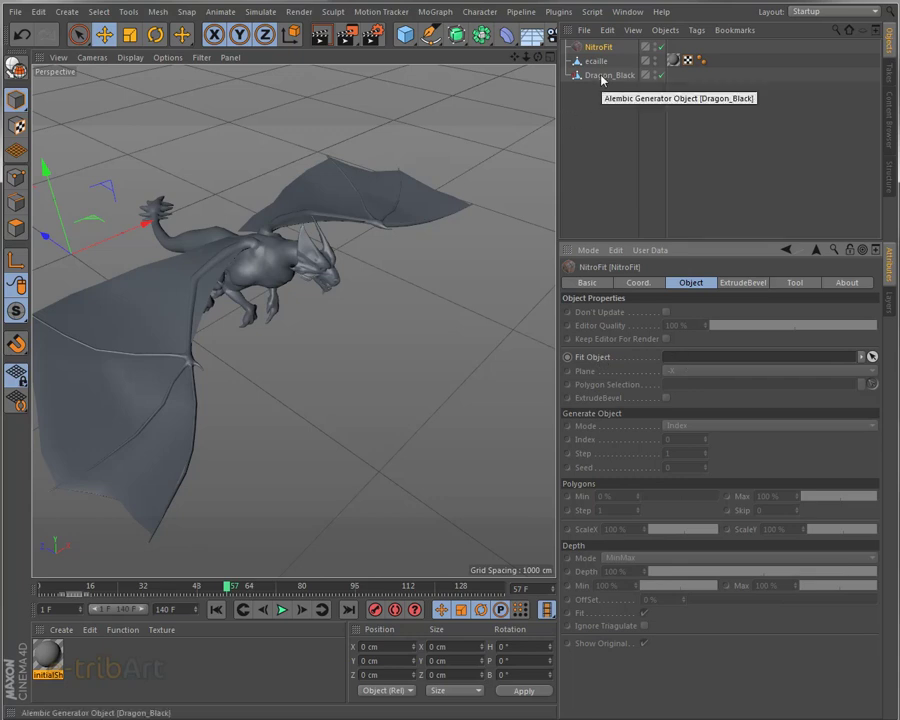
Step: Set Dragon_Black as NitroFit's Fit Object and parent the ecaille mesh under NitroFit
{"action": "left_click_drag", "start_coordinate": [601, 78], "coordinate": [670, 358]}
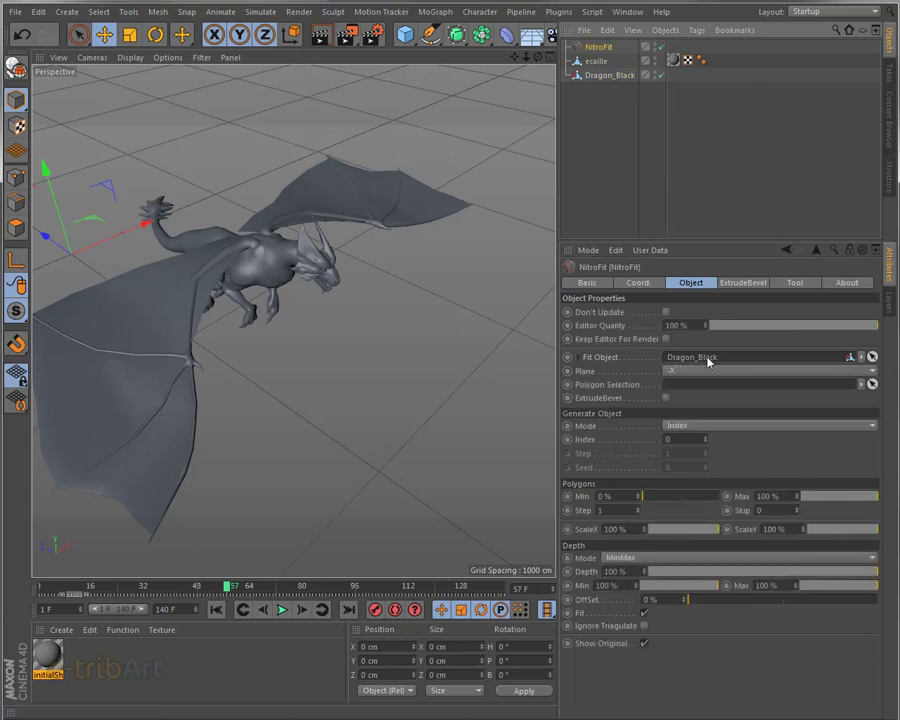
{"action": "left_click", "coordinate": [577, 357]}
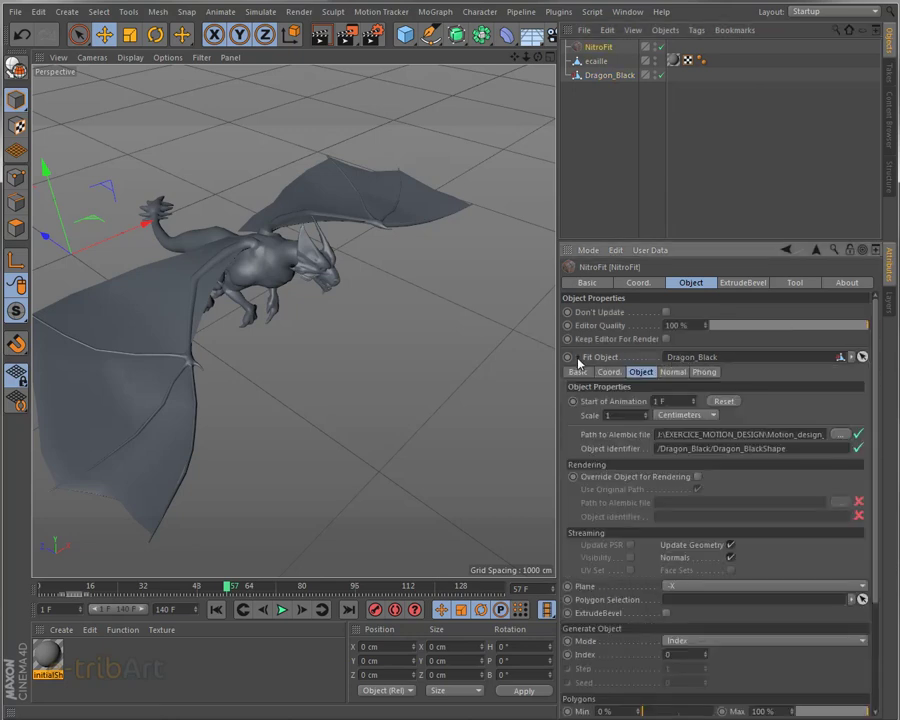
{"action": "left_click", "coordinate": [577, 357]}
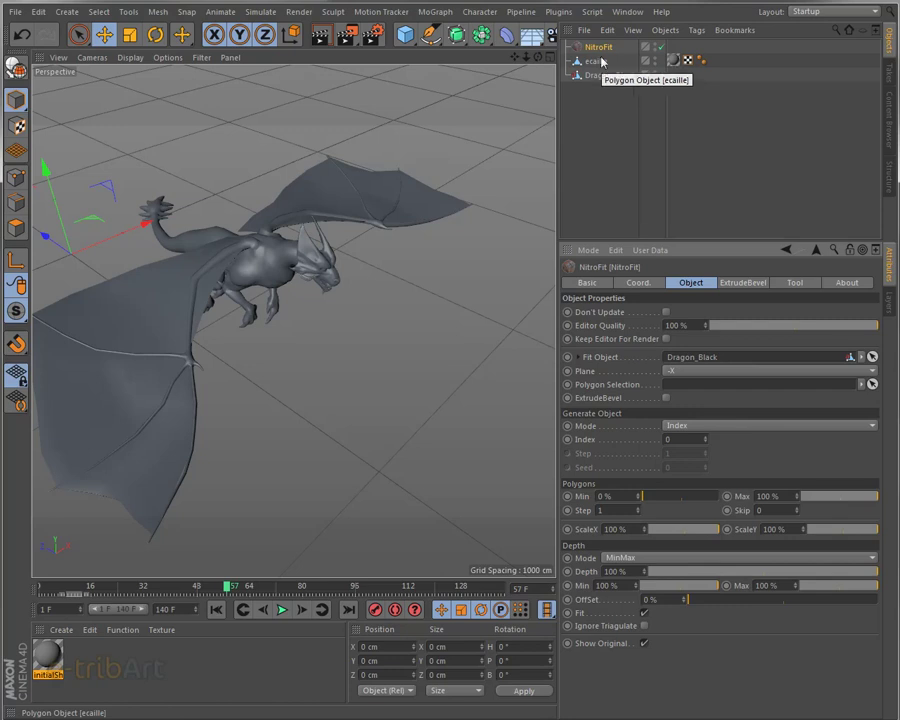
{"action": "left_click", "coordinate": [597, 65]}
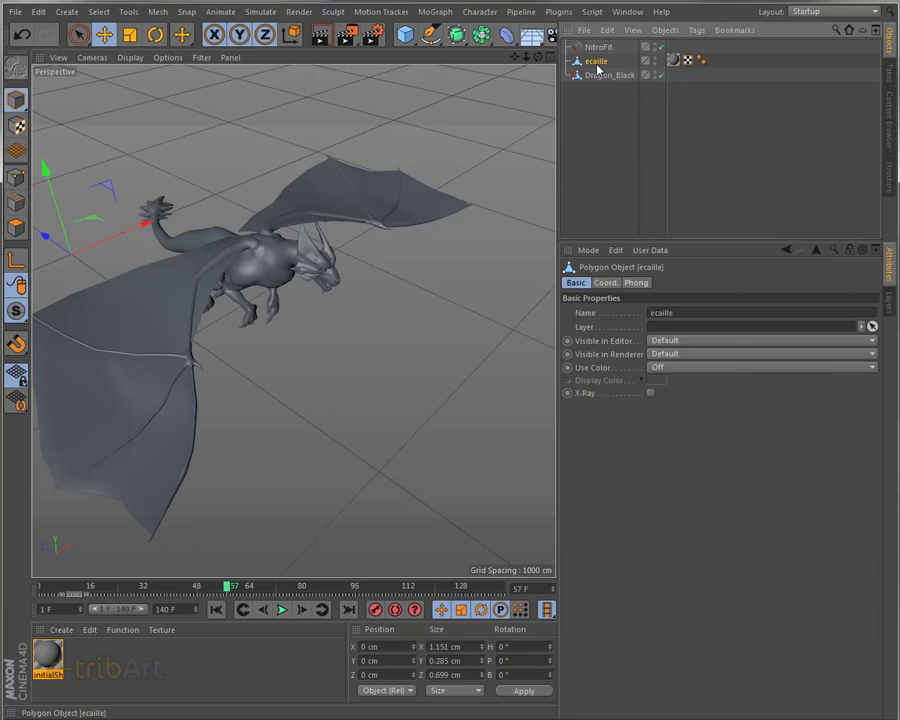
{"action": "left_click_drag", "start_coordinate": [597, 68], "coordinate": [600, 52]}
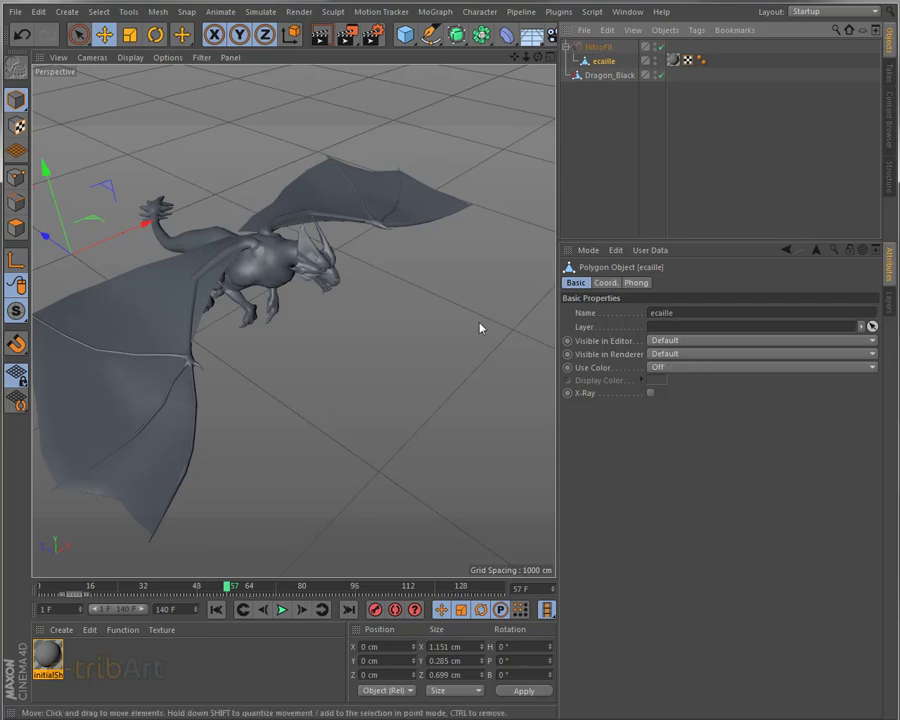
Step: Uncheck NitroFit's Show Original option and review its Tool tab settings
{"action": "left_click", "coordinate": [599, 48]}
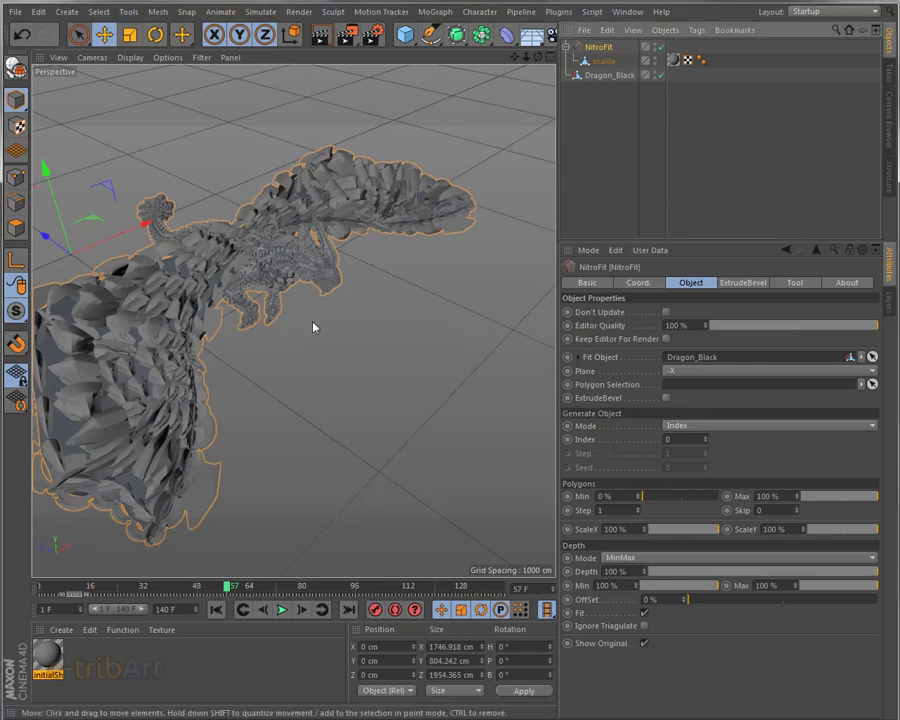
{"action": "left_click", "coordinate": [644, 645]}
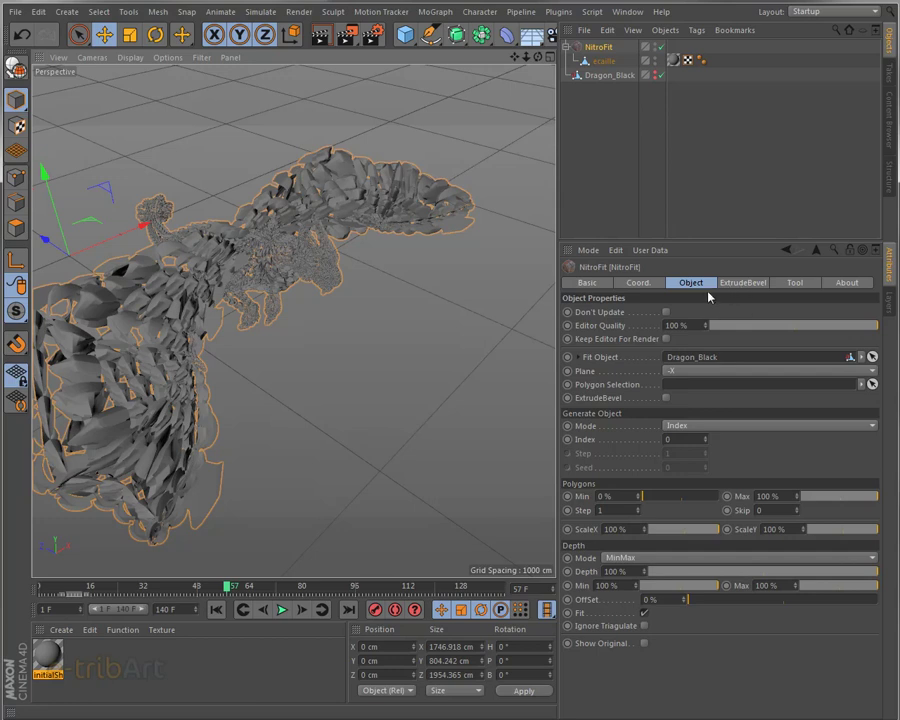
{"action": "left_click", "coordinate": [792, 283]}
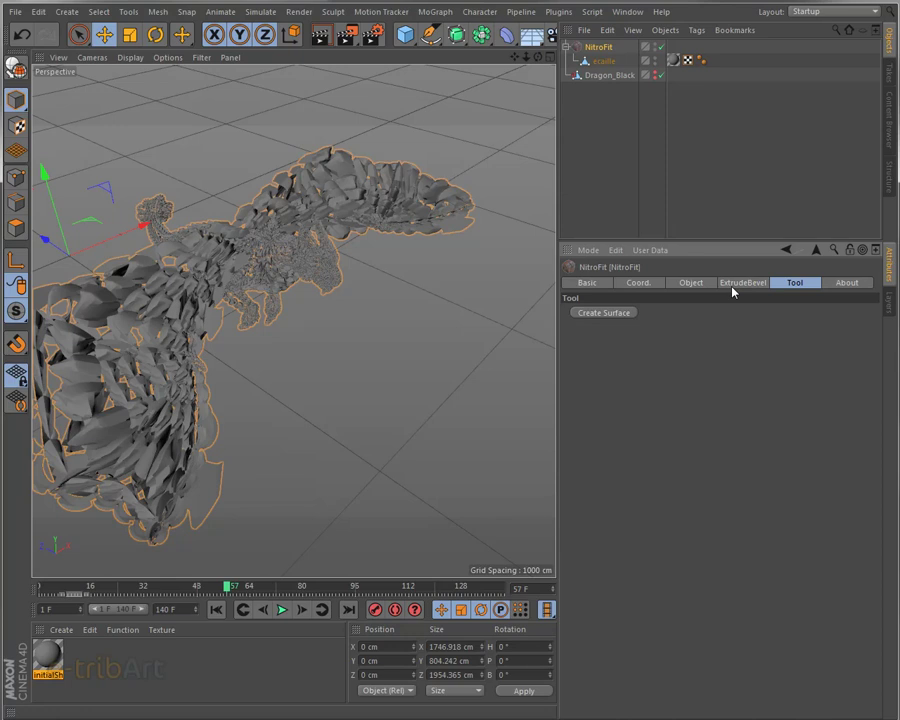
{"action": "left_click", "coordinate": [700, 285]}
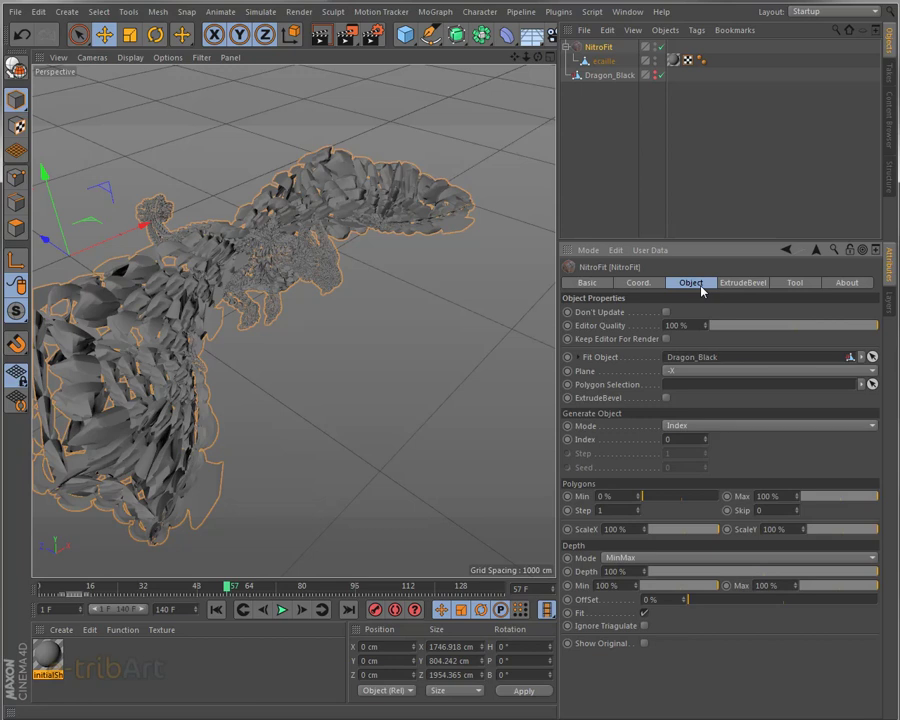
Step: Drop NitroFit's Editor Quality to 48% and inspect the scale coverage from several angles
{"action": "left_click", "coordinate": [790, 326]}
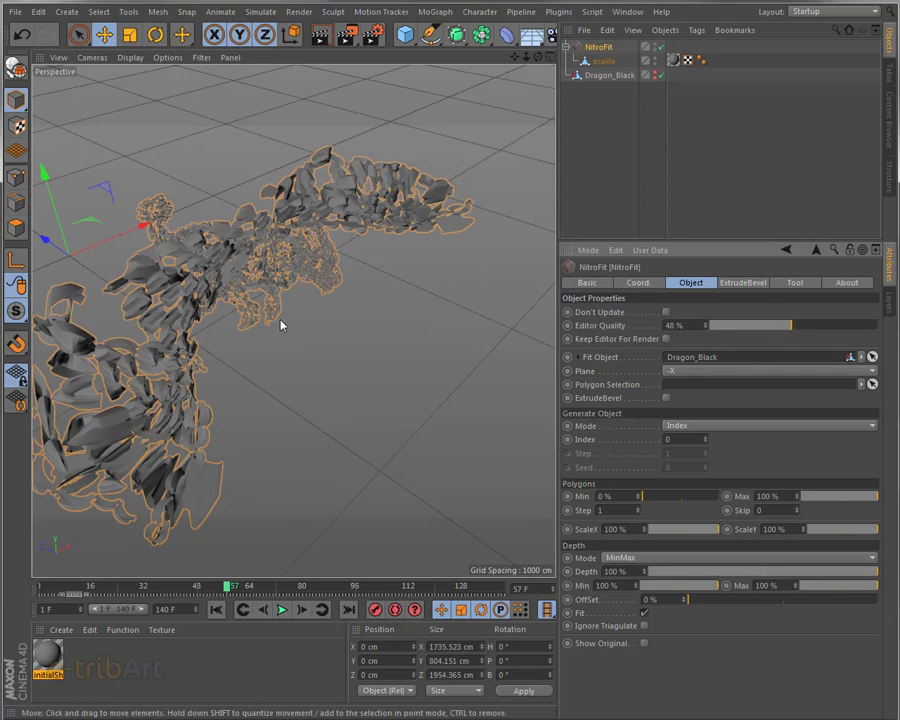
{"action": "mouse_move", "coordinate": [281, 325]}
{"action": "left_mouse_down", "text": "alt"}
{"action": "mouse_move", "coordinate": [427, 326]}
{"action": "mouse_move", "coordinate": [486, 287]}
{"action": "mouse_move", "coordinate": [478, 263]}
{"action": "mouse_move", "coordinate": [361, 351]}
{"action": "mouse_move", "coordinate": [250, 384]}
{"action": "mouse_move", "coordinate": [283, 396]}
{"action": "mouse_move", "coordinate": [254, 401]}
{"action": "mouse_move", "coordinate": [253, 446]}
{"action": "mouse_move", "coordinate": [297, 432]}
{"action": "mouse_move", "coordinate": [266, 412]}
{"action": "left_mouse_up", "text": "alt"}
{"action": "scroll", "coordinate": [253, 401], "scroll_direction": "up", "scroll_amount": 2}
{"action": "scroll", "coordinate": [251, 396], "scroll_direction": "up", "scroll_amount": 2}
{"action": "scroll", "coordinate": [251, 396], "scroll_direction": "up", "scroll_amount": 2}
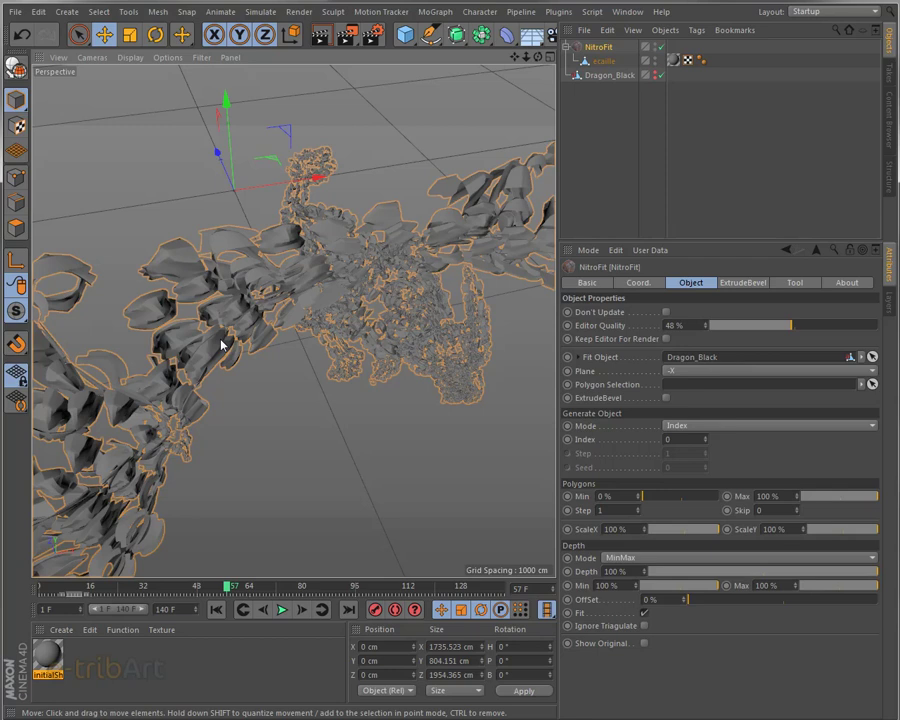
{"action": "mouse_move", "coordinate": [356, 336]}
{"action": "left_mouse_down", "text": "alt"}
{"action": "mouse_move", "coordinate": [360, 292]}
{"action": "mouse_move", "coordinate": [390, 281]}
{"action": "mouse_move", "coordinate": [392, 342]}
{"action": "mouse_move", "coordinate": [370, 358]}
{"action": "mouse_move", "coordinate": [237, 325]}
{"action": "mouse_move", "coordinate": [238, 305]}
{"action": "mouse_move", "coordinate": [424, 250]}
{"action": "mouse_move", "coordinate": [430, 240]}
{"action": "mouse_move", "coordinate": [414, 229]}
{"action": "mouse_move", "coordinate": [392, 227]}
{"action": "mouse_move", "coordinate": [388, 291]}
{"action": "mouse_move", "coordinate": [402, 344]}
{"action": "mouse_move", "coordinate": [389, 424]}
{"action": "mouse_move", "coordinate": [458, 396]}
{"action": "mouse_move", "coordinate": [372, 376]}
{"action": "left_mouse_up", "text": "alt"}
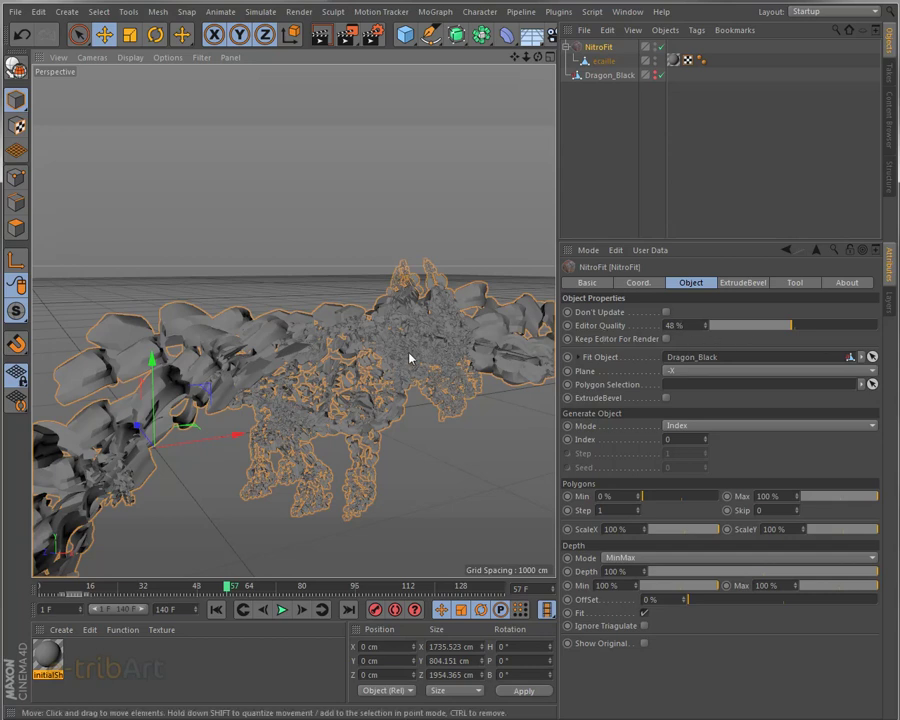
{"action": "mouse_move", "coordinate": [408, 355]}
{"action": "left_mouse_down", "text": "alt"}
{"action": "mouse_move", "coordinate": [370, 383]}
{"action": "mouse_move", "coordinate": [345, 377]}
{"action": "left_mouse_up", "text": "alt"}
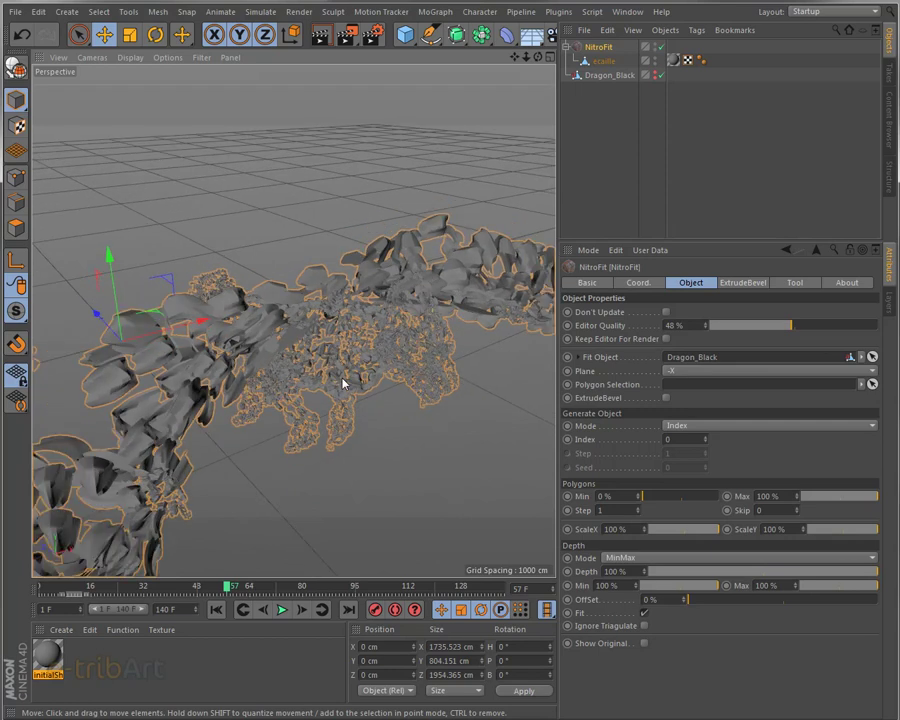
{"action": "mouse_move", "coordinate": [356, 378]}
{"action": "left_mouse_down", "text": "alt"}
{"action": "mouse_move", "coordinate": [337, 427]}
{"action": "mouse_move", "coordinate": [320, 385]}
{"action": "left_mouse_up", "text": "alt"}
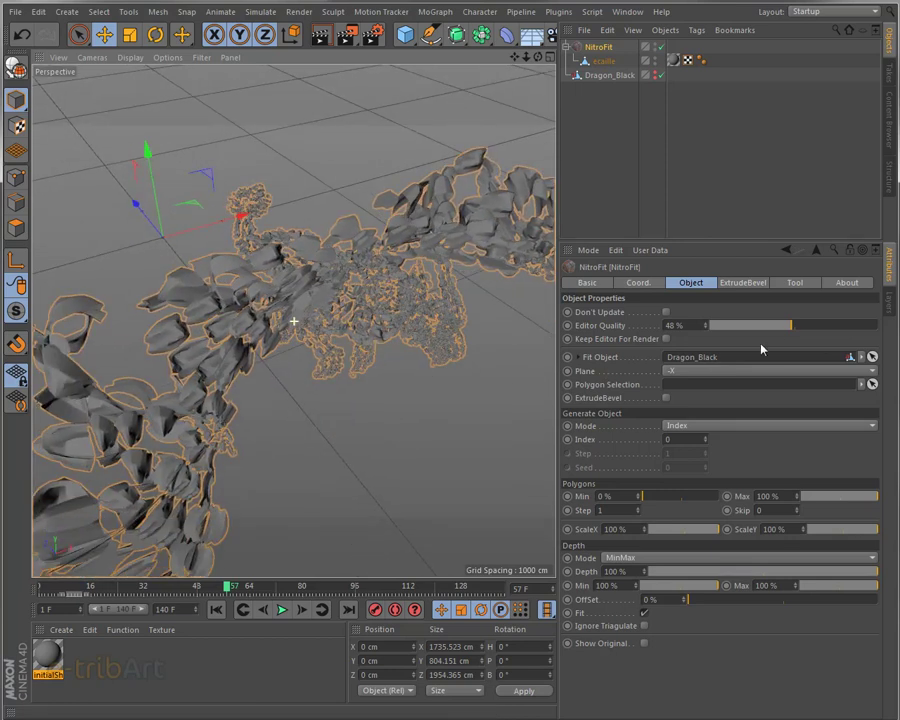
Step: Lower Editor Quality further to 38% and check the Tool tab options
{"action": "left_click", "coordinate": [775, 327]}
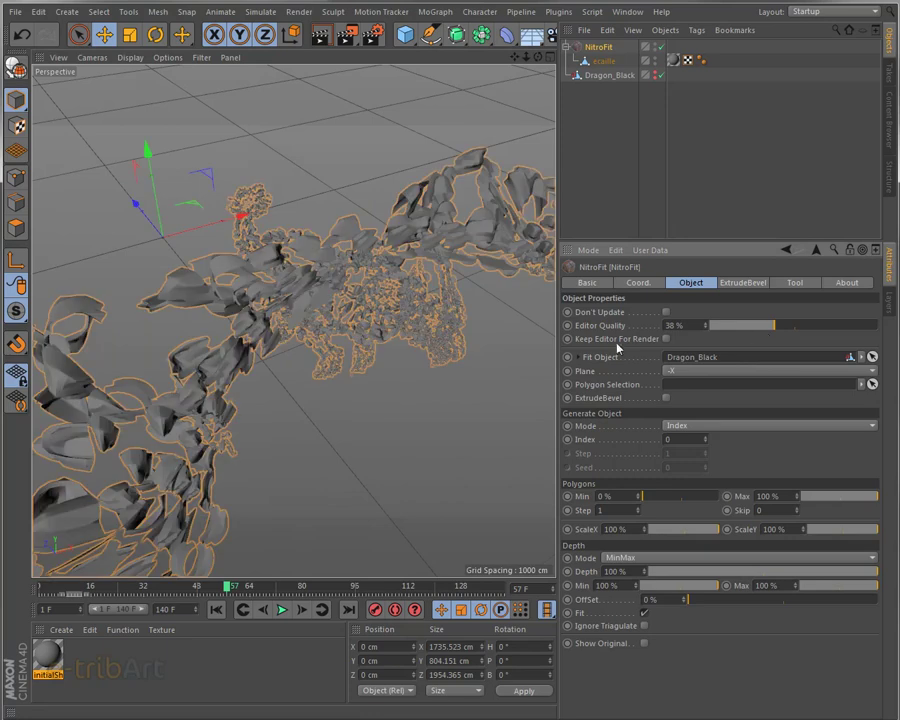
{"action": "left_click", "coordinate": [796, 283]}
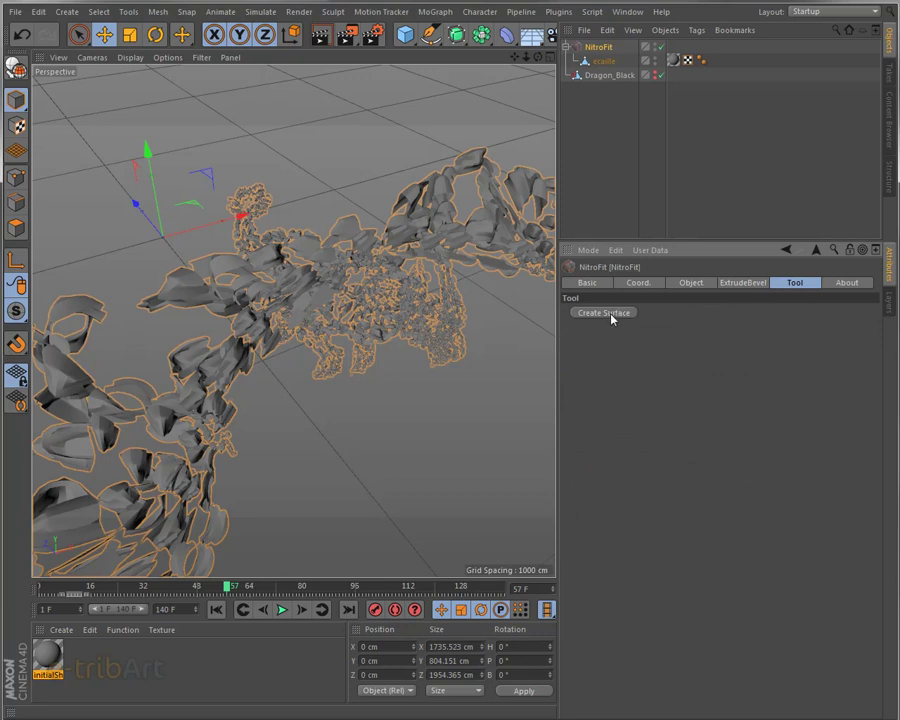
{"action": "left_click", "coordinate": [697, 286]}
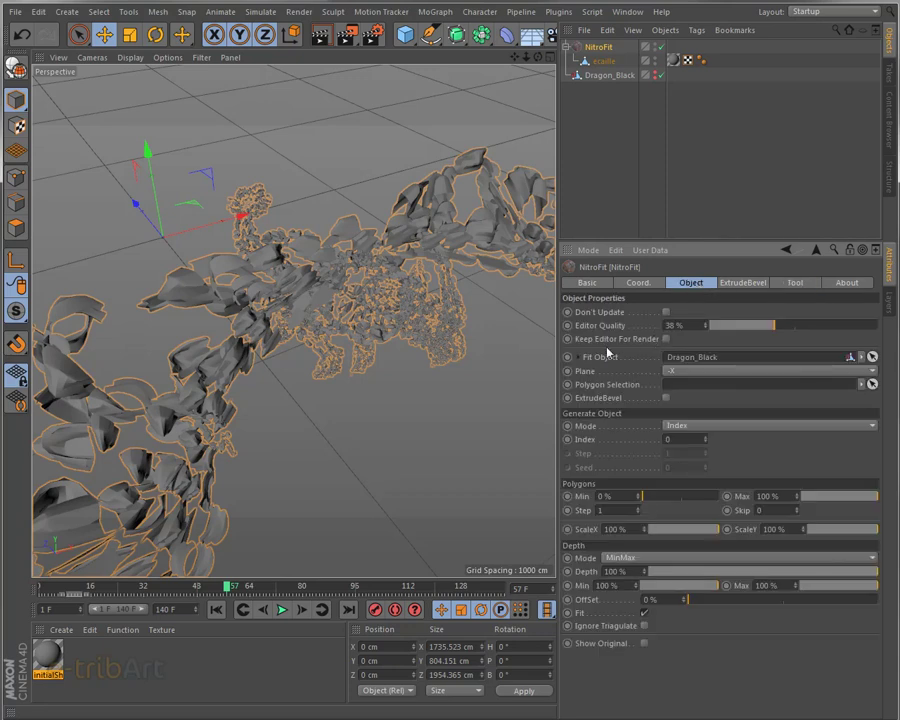
{"action": "mouse_move", "coordinate": [372, 353]}
{"action": "left_mouse_down", "text": "alt"}
{"action": "mouse_move", "coordinate": [383, 397]}
{"action": "mouse_move", "coordinate": [375, 373]}
{"action": "mouse_move", "coordinate": [348, 348]}
{"action": "mouse_move", "coordinate": [350, 300]}
{"action": "mouse_move", "coordinate": [354, 340]}
{"action": "mouse_move", "coordinate": [380, 364]}
{"action": "left_mouse_up", "text": "alt"}
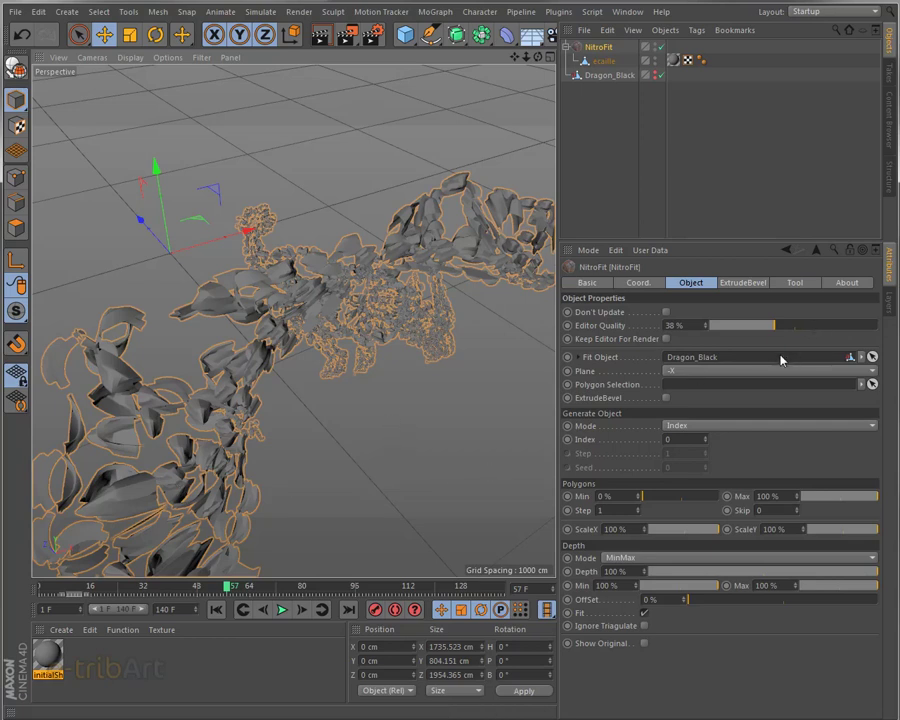
Step: Enter 100 in NitroFit's Editor Quality field
{"action": "left_click", "coordinate": [868, 325]}
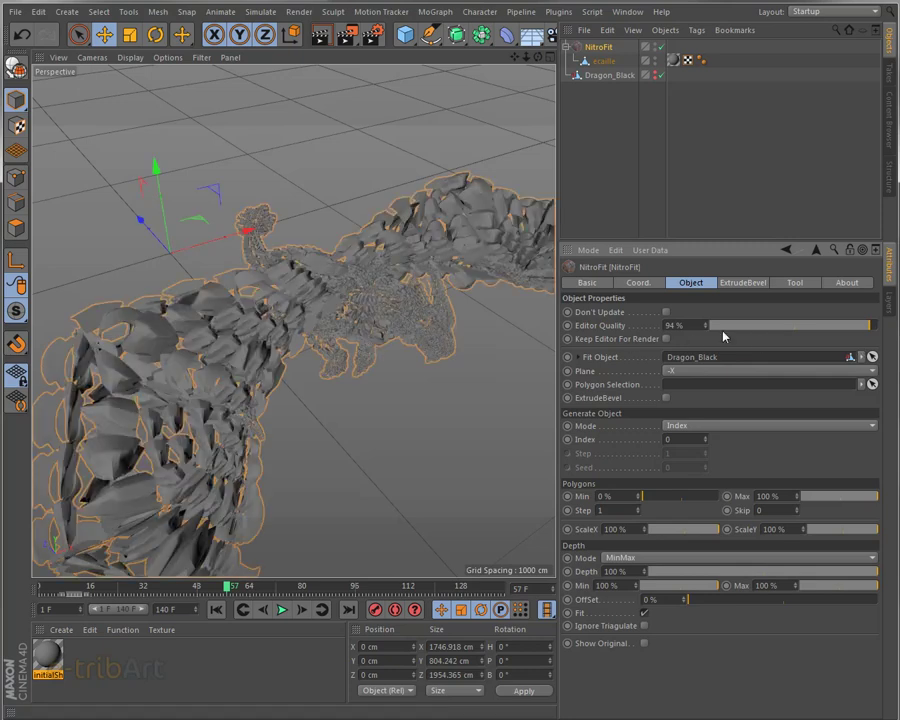
{"action": "double_click", "coordinate": [670, 326]}
{"action": "type", "text": "100"}
{"action": "key", "text": "Return"}
{"action": "left_click", "coordinate": [685, 373]}
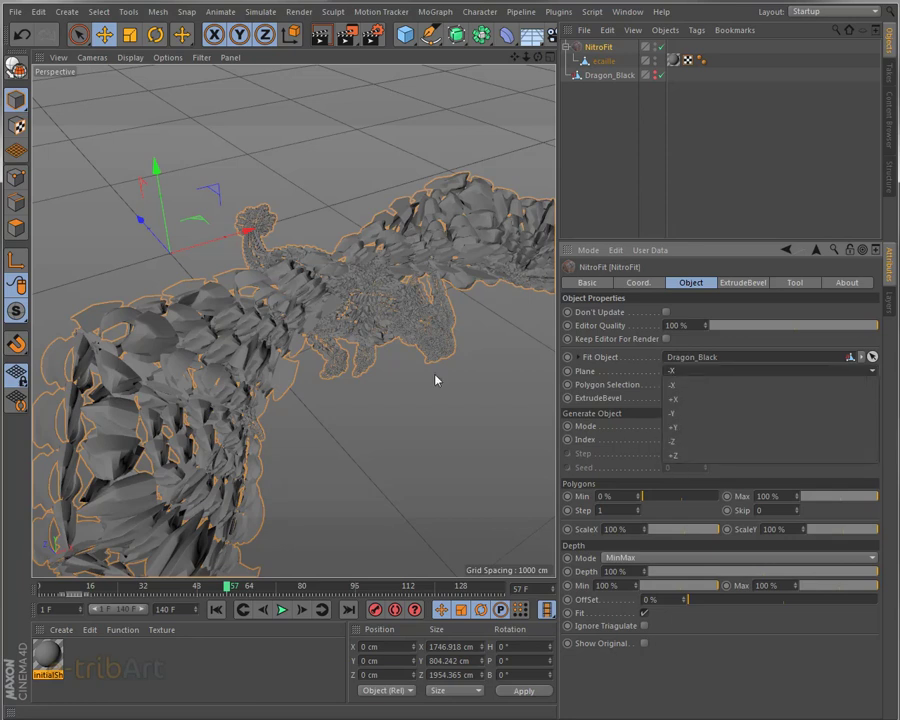
{"action": "left_click", "coordinate": [397, 377]}
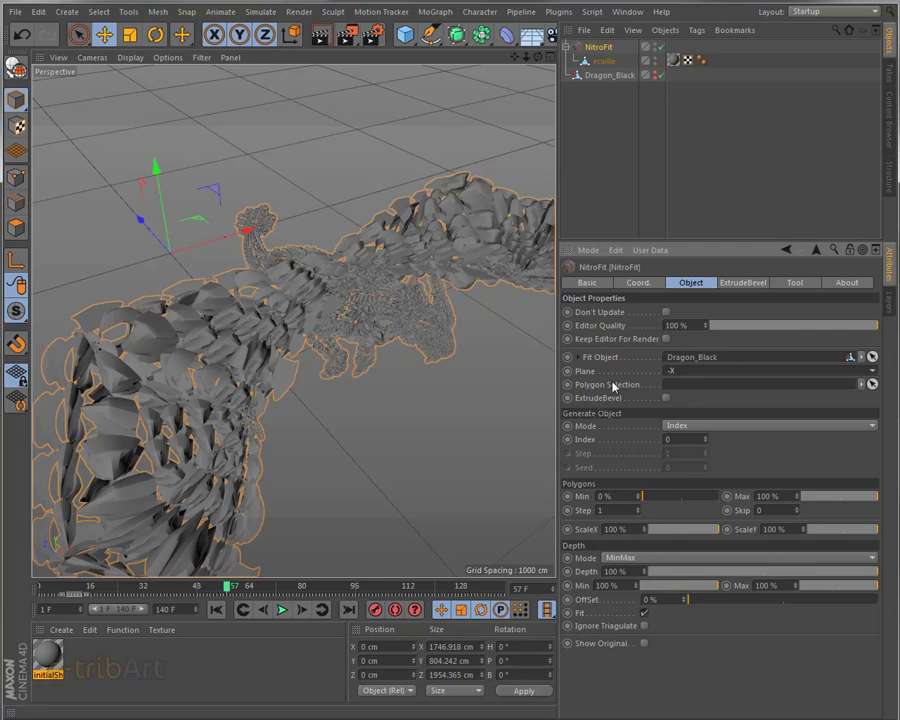
Step: Orbit to a frontal view and zoom in close on the dragon's scaled body
{"action": "mouse_move", "coordinate": [448, 348]}
{"action": "left_mouse_down", "text": "alt"}
{"action": "mouse_move", "coordinate": [437, 334]}
{"action": "mouse_move", "coordinate": [373, 328]}
{"action": "left_mouse_up", "text": "alt"}
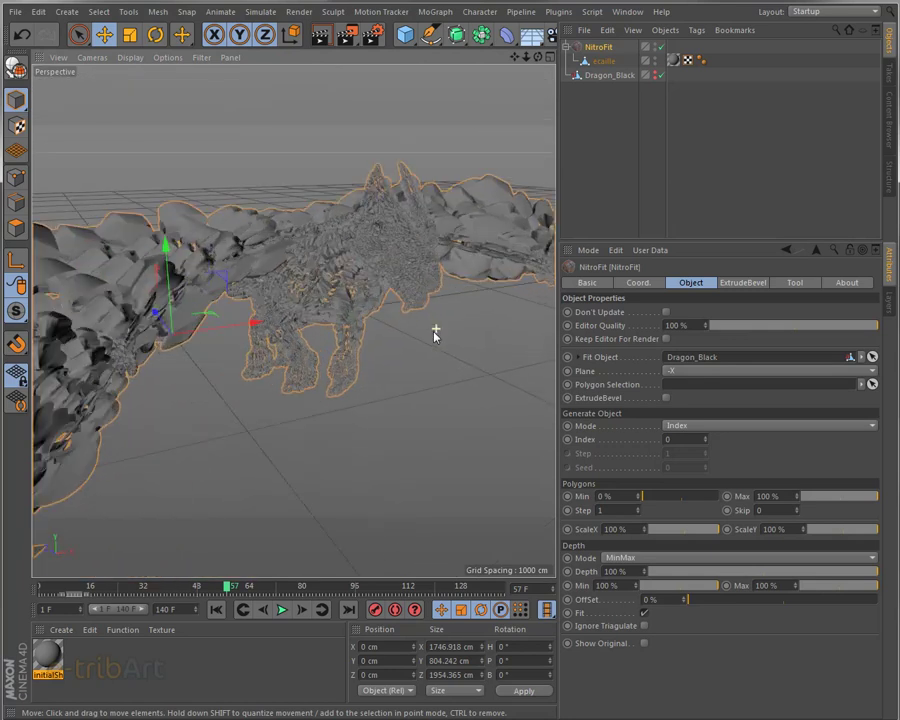
{"action": "mouse_move", "coordinate": [352, 305]}
{"action": "left_mouse_down", "text": "alt"}
{"action": "mouse_move", "coordinate": [434, 307]}
{"action": "mouse_move", "coordinate": [404, 384]}
{"action": "mouse_move", "coordinate": [421, 385]}
{"action": "left_mouse_up", "text": "alt"}
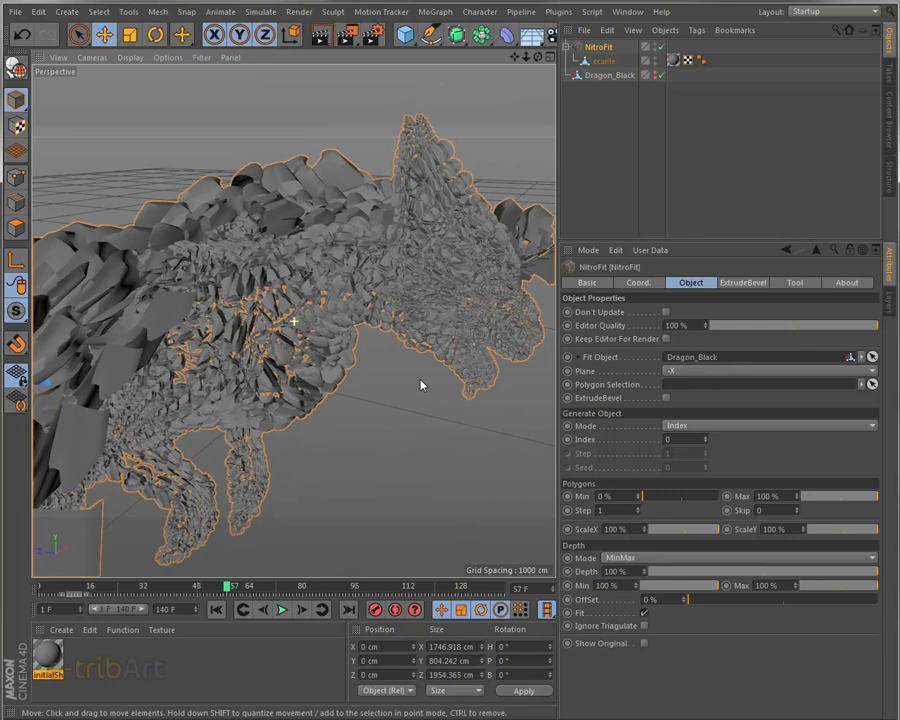
{"action": "scroll", "coordinate": [404, 381], "scroll_direction": "up", "scroll_amount": 2}
{"action": "scroll", "coordinate": [402, 378], "scroll_direction": "up", "scroll_amount": 2}
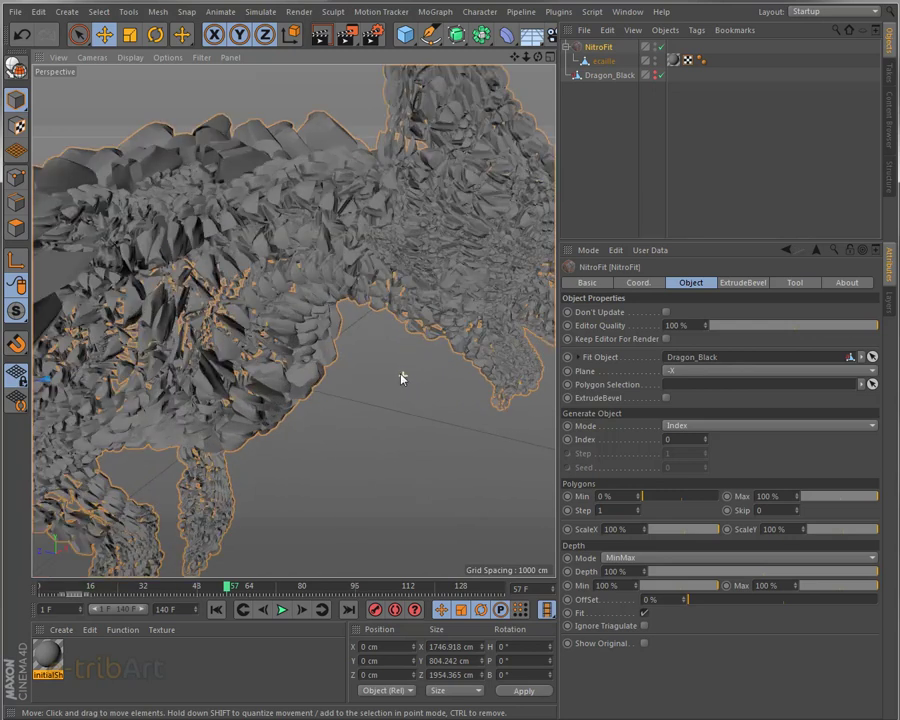
{"action": "scroll", "coordinate": [400, 377], "scroll_direction": "up", "scroll_amount": 2}
{"action": "scroll", "coordinate": [375, 382], "scroll_direction": "up", "scroll_amount": 2}
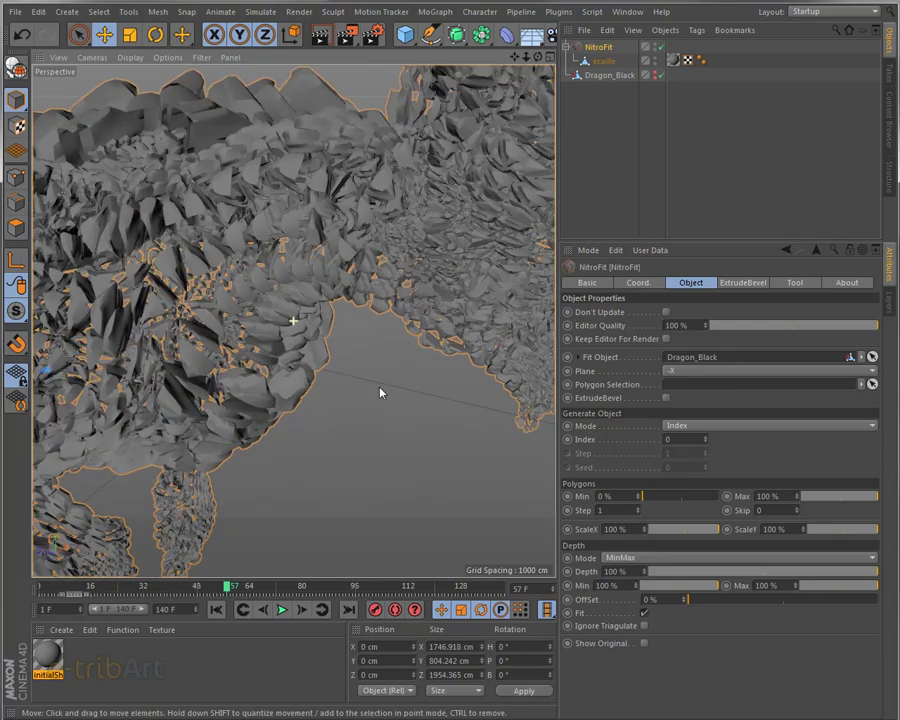
{"action": "scroll", "coordinate": [383, 393], "scroll_direction": "up", "scroll_amount": 2}
{"action": "scroll", "coordinate": [384, 397], "scroll_direction": "up", "scroll_amount": 2}
{"action": "scroll", "coordinate": [383, 400], "scroll_direction": "up", "scroll_amount": 2}
{"action": "scroll", "coordinate": [381, 404], "scroll_direction": "up", "scroll_amount": 2}
{"action": "scroll", "coordinate": [377, 412], "scroll_direction": "up", "scroll_amount": 2}
{"action": "scroll", "coordinate": [340, 385], "scroll_direction": "up", "scroll_amount": 2}
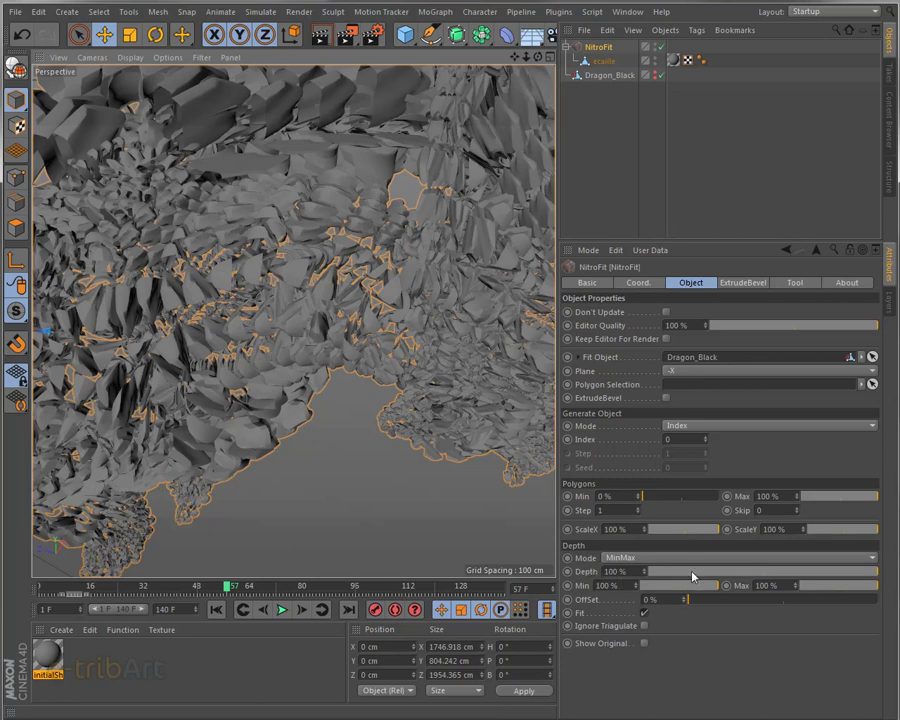
Step: Set NitroFit's scale Depth to 44% and inspect the flatter scales
{"action": "left_click", "coordinate": [752, 572]}
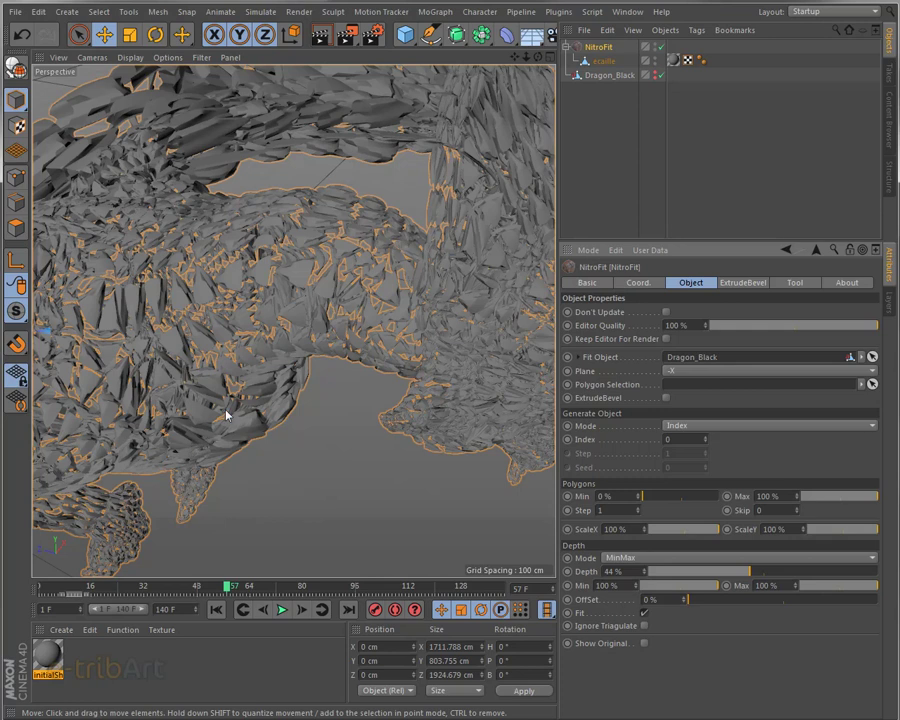
{"action": "mouse_move", "coordinate": [248, 322]}
{"action": "left_mouse_down", "text": "alt"}
{"action": "mouse_move", "coordinate": [248, 387]}
{"action": "mouse_move", "coordinate": [246, 380]}
{"action": "left_mouse_up", "text": "alt"}
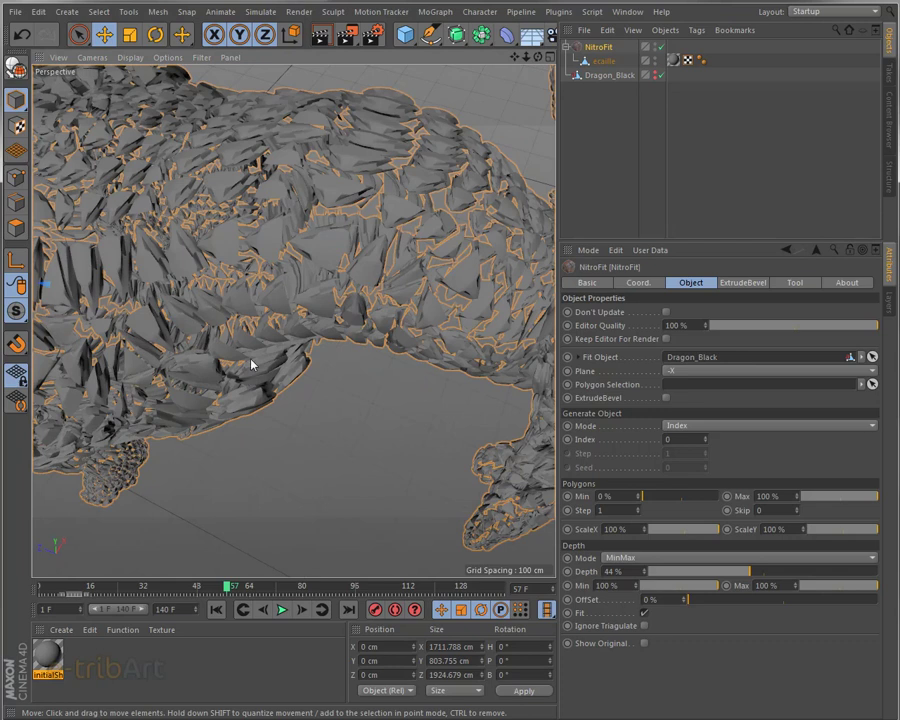
{"action": "left_click_drag", "start_coordinate": [275, 315], "coordinate": [268, 325], "text": "alt"}
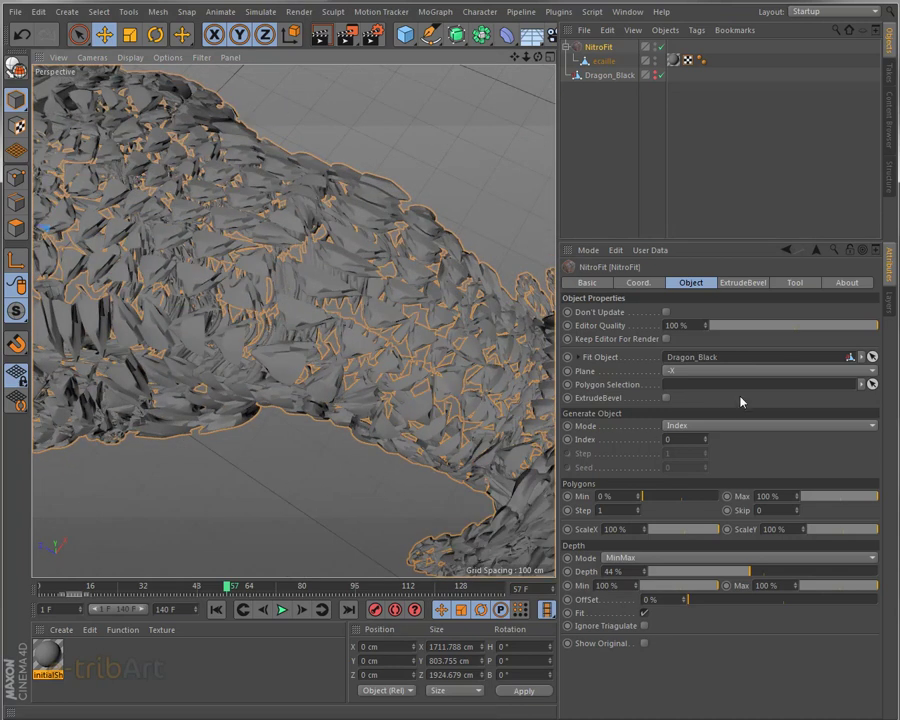
Step: Try the +X fitting plane, then set NitroFit's Plane to +Y
{"action": "left_click", "coordinate": [716, 373]}
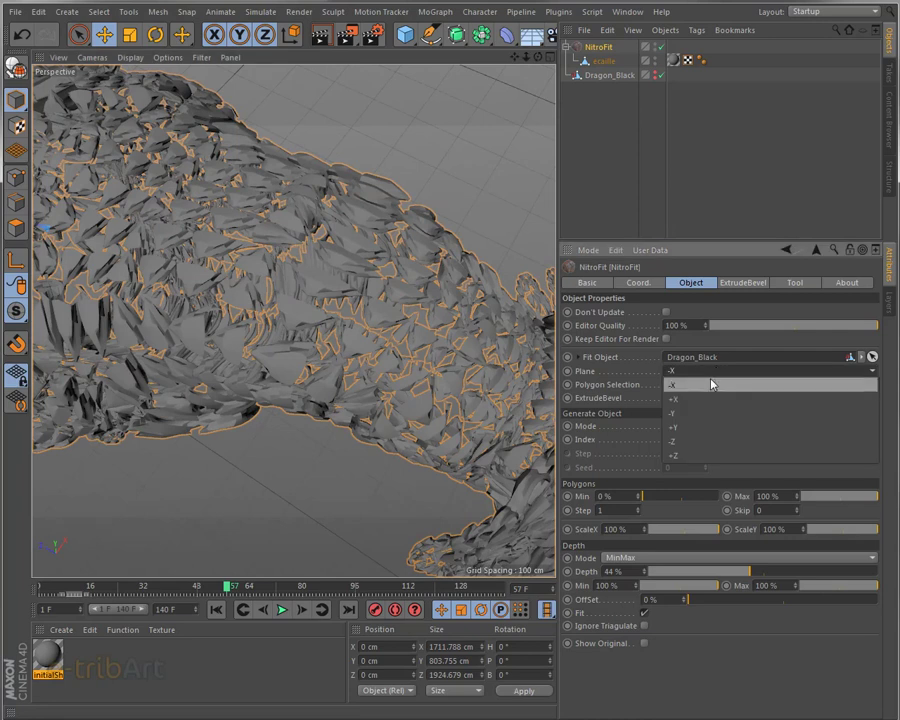
{"action": "left_click", "coordinate": [711, 399]}
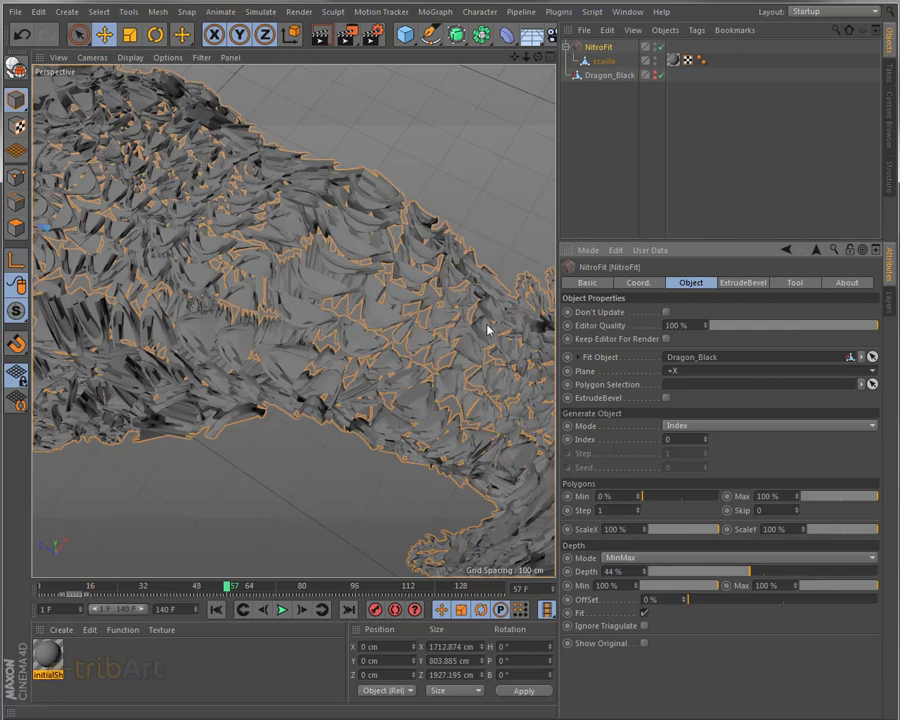
{"action": "left_click", "coordinate": [748, 374]}
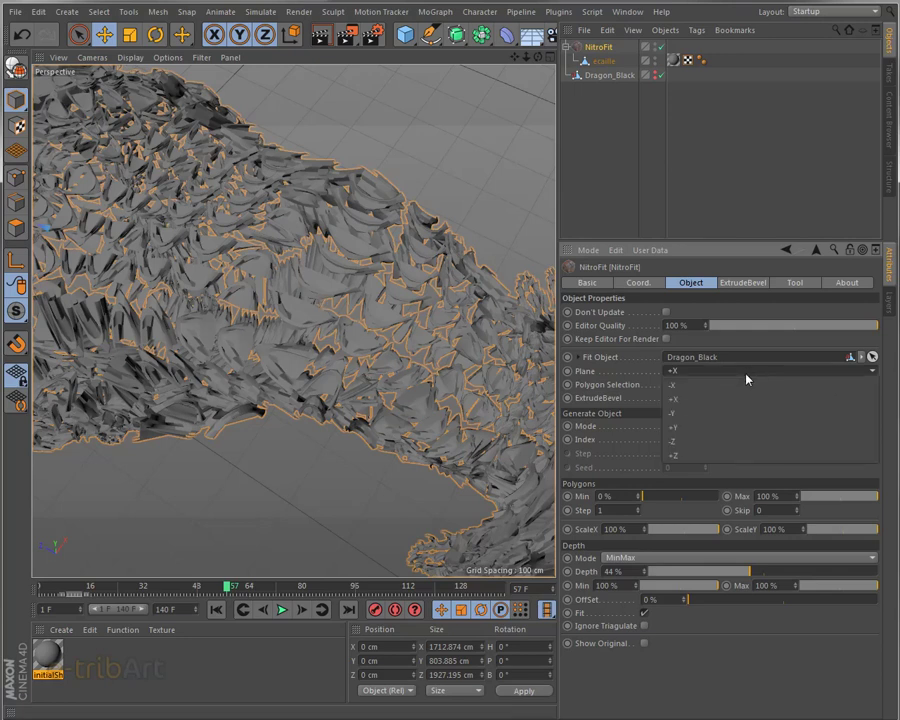
{"action": "left_click", "coordinate": [730, 427]}
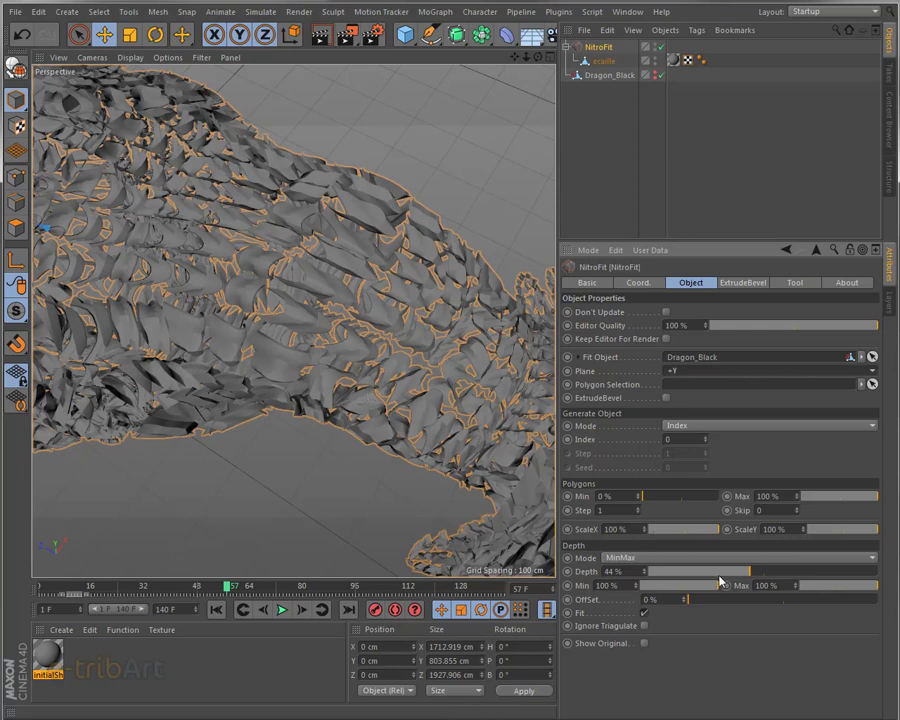
Step: Lower the NitroFit scale Depth to 31%, then orbit and zoom in on the dragon
{"action": "left_click", "coordinate": [720, 572]}
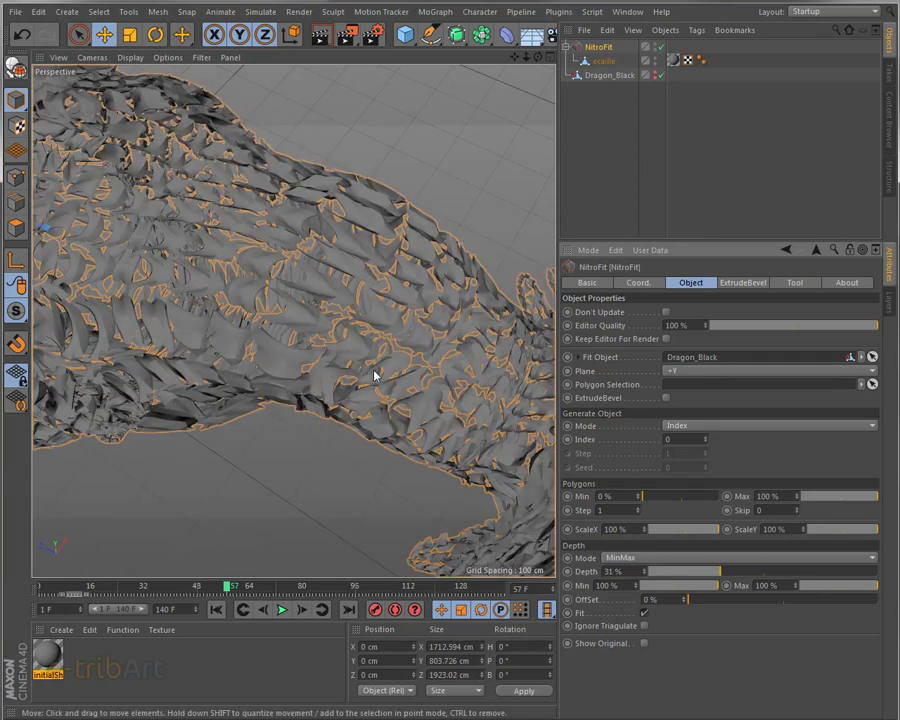
{"action": "mouse_move", "coordinate": [374, 376]}
{"action": "left_mouse_down", "text": "alt"}
{"action": "mouse_move", "coordinate": [370, 276]}
{"action": "mouse_move", "coordinate": [366, 300]}
{"action": "mouse_move", "coordinate": [285, 340]}
{"action": "left_mouse_up", "text": "alt"}
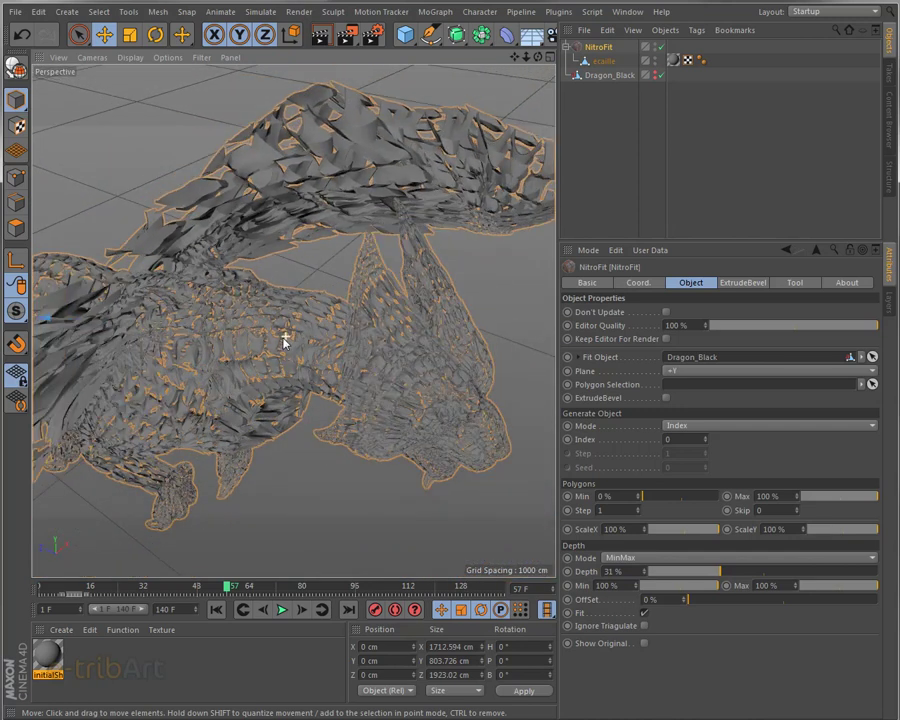
{"action": "mouse_move", "coordinate": [237, 366]}
{"action": "left_mouse_down", "text": "alt"}
{"action": "mouse_move", "coordinate": [205, 374]}
{"action": "mouse_move", "coordinate": [185, 366]}
{"action": "mouse_move", "coordinate": [185, 338]}
{"action": "mouse_move", "coordinate": [199, 316]}
{"action": "left_mouse_up", "text": "alt"}
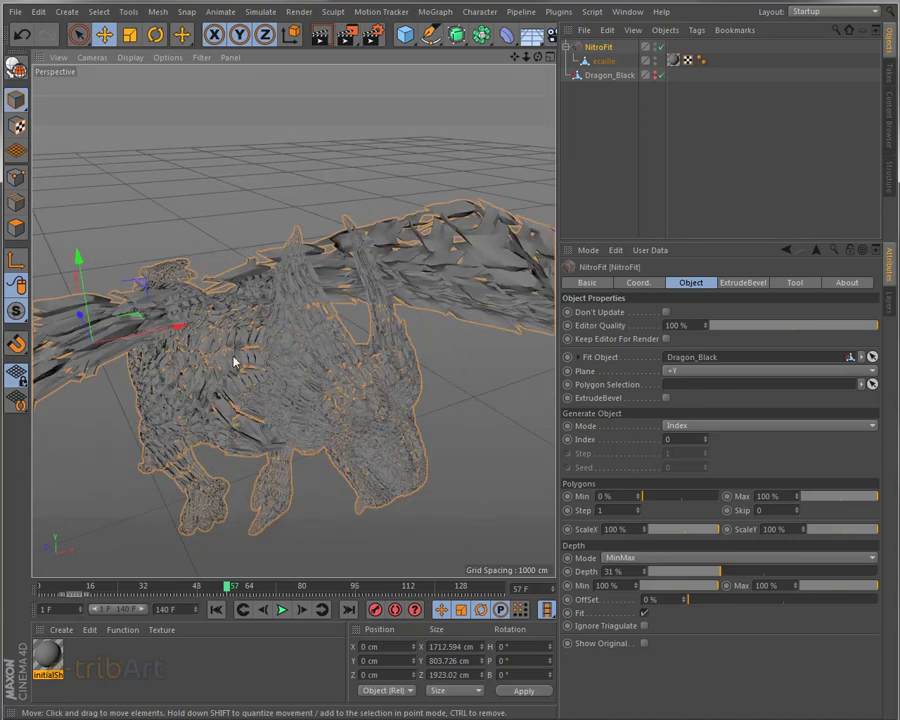
{"action": "scroll", "coordinate": [272, 385], "scroll_direction": "up", "scroll_amount": 5}
{"action": "scroll", "coordinate": [287, 394], "scroll_direction": "up", "scroll_amount": 5}
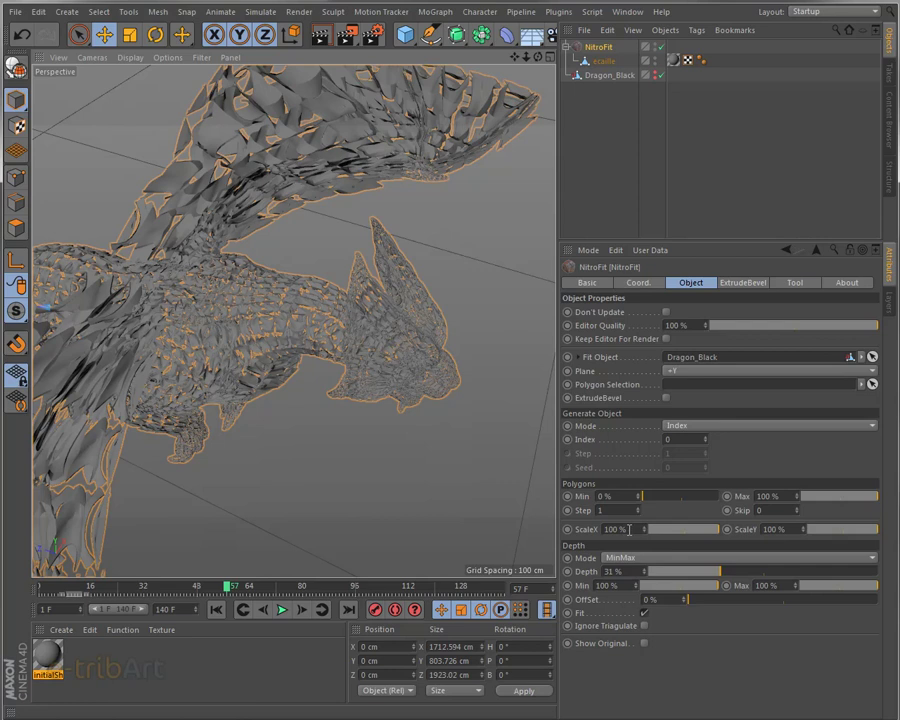
Step: Set NitroFit's ScaleX and ScaleY both to 50%
{"action": "left_click_drag", "start_coordinate": [629, 530], "coordinate": [600, 530]}
{"action": "type", "text": "50"}
{"action": "key", "text": "Return"}
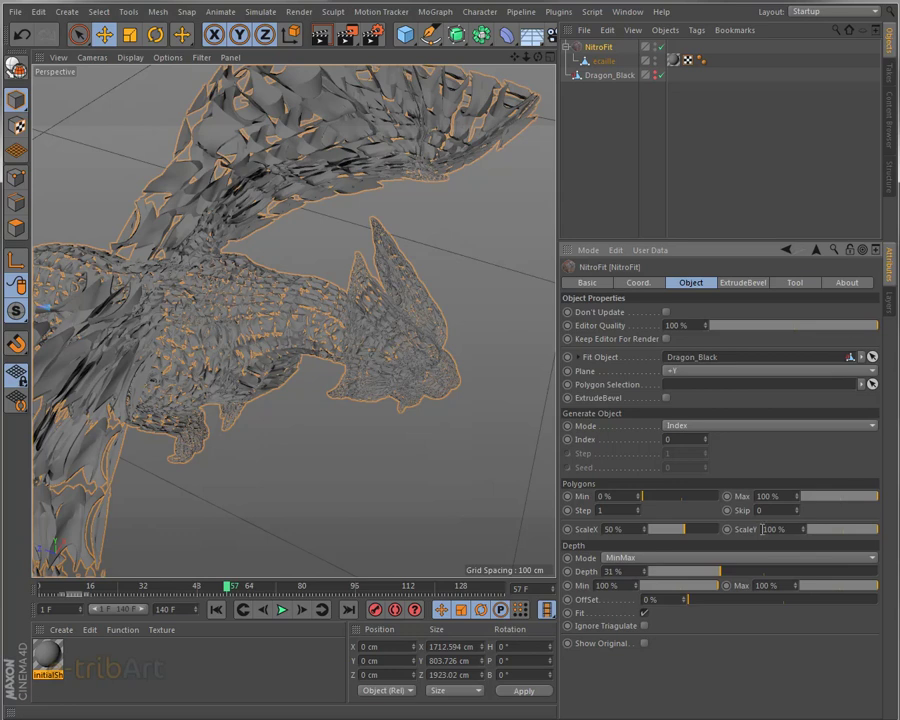
{"action": "double_click", "coordinate": [763, 529]}
{"action": "type", "text": "50"}
{"action": "key", "text": "Return"}
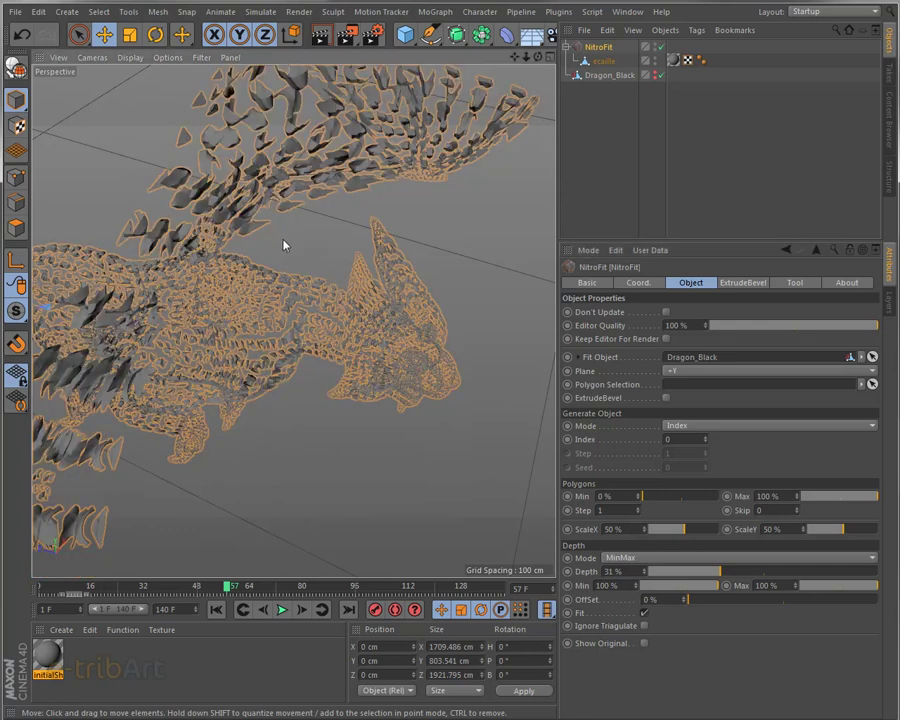
Step: Nudge the scales object down and right, deselect it, and view the dragon from lower
{"action": "left_click_drag", "start_coordinate": [286, 242], "coordinate": [282, 274]}
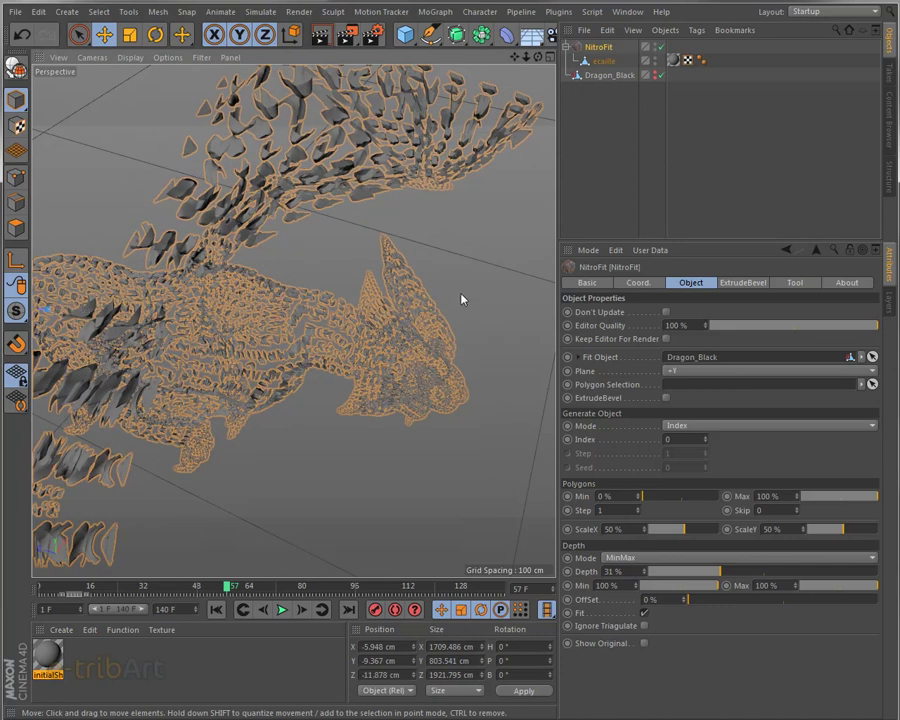
{"action": "left_click_drag", "start_coordinate": [472, 311], "coordinate": [475, 330]}
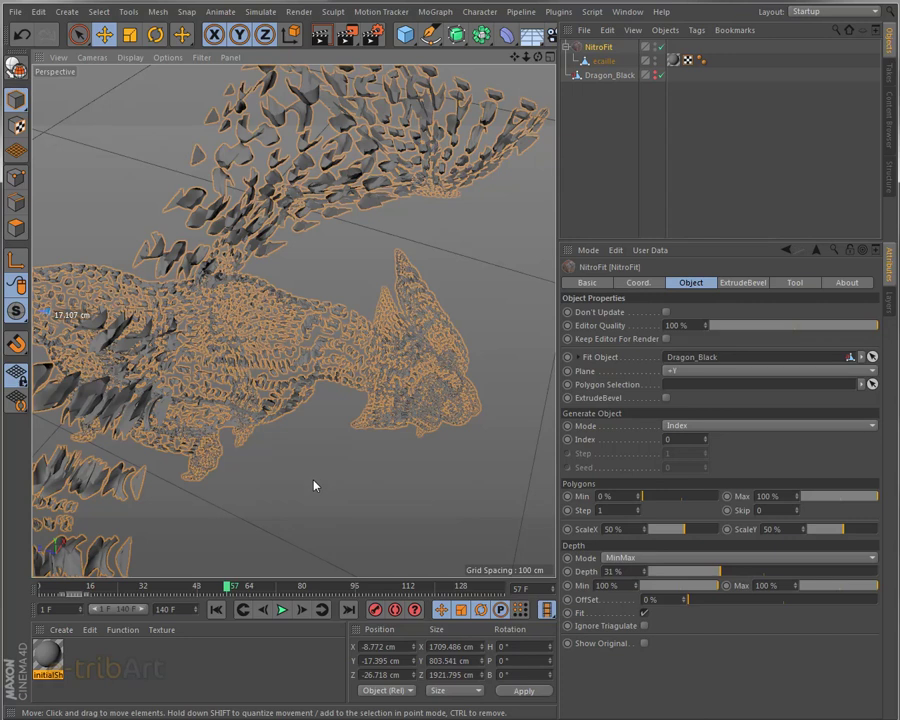
{"action": "scroll", "coordinate": [292, 462], "scroll_direction": "up", "scroll_amount": 3}
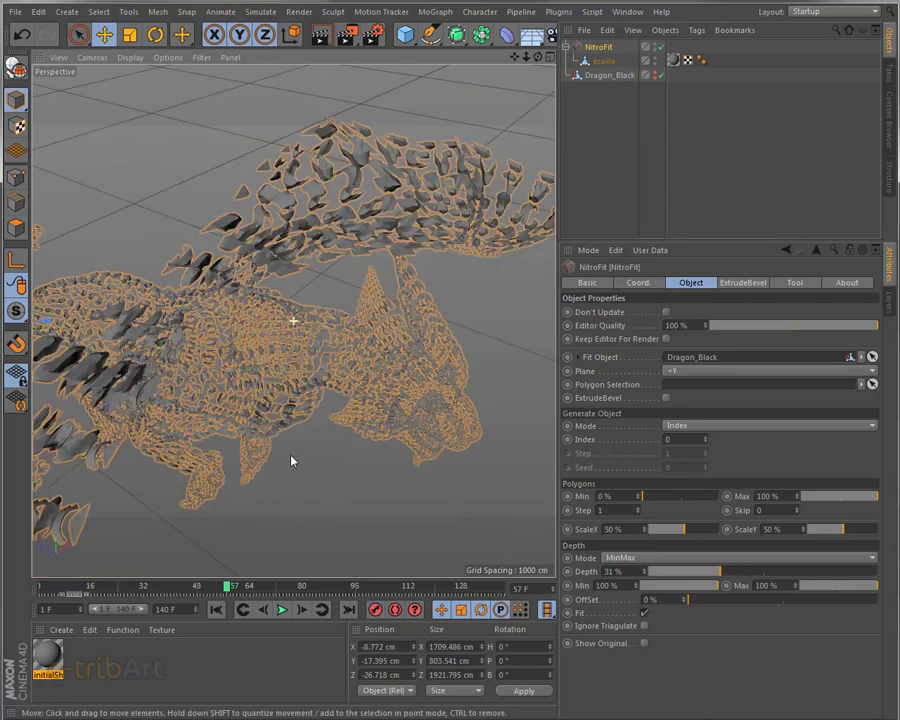
{"action": "left_click", "coordinate": [459, 509]}
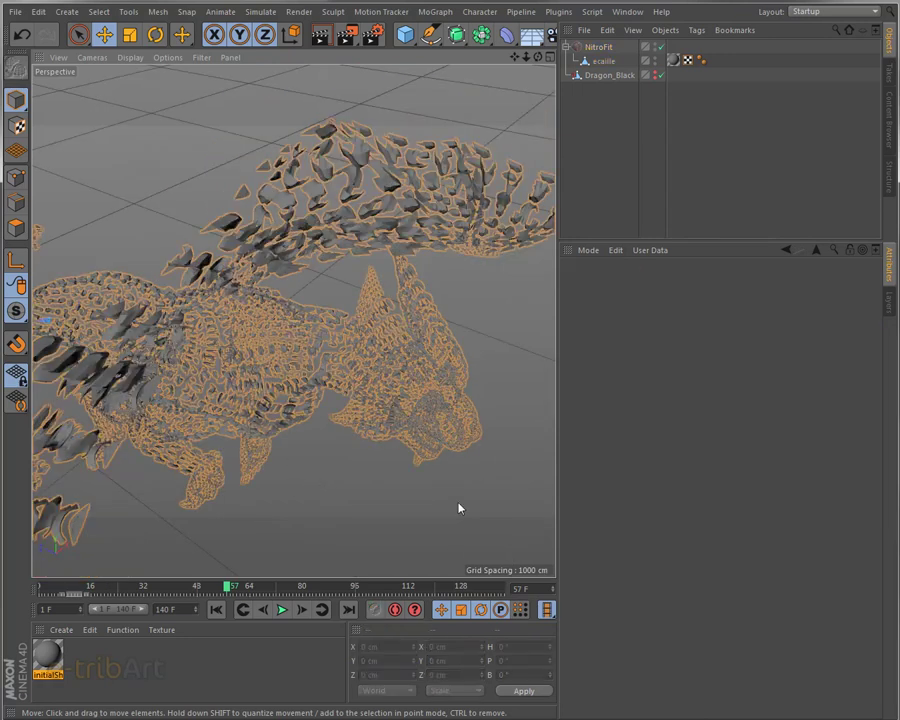
{"action": "mouse_move", "coordinate": [332, 460]}
{"action": "left_mouse_down", "text": "alt"}
{"action": "mouse_move", "coordinate": [295, 387]}
{"action": "mouse_move", "coordinate": [251, 369]}
{"action": "mouse_move", "coordinate": [215, 392]}
{"action": "mouse_move", "coordinate": [235, 432]}
{"action": "mouse_move", "coordinate": [311, 468]}
{"action": "mouse_move", "coordinate": [325, 461]}
{"action": "left_mouse_up", "text": "alt"}
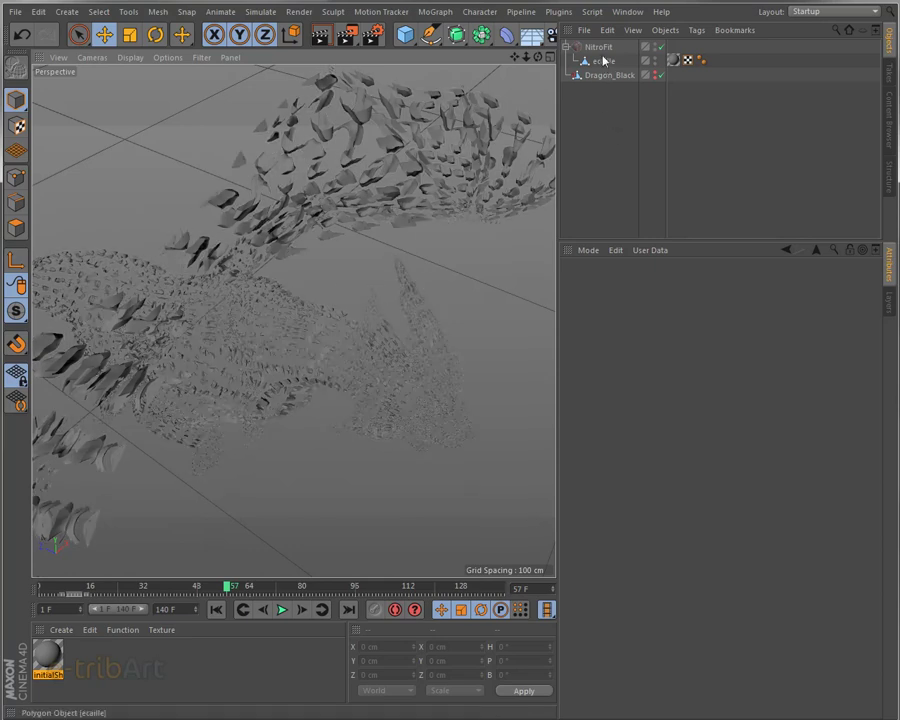
Step: Inspect the scales' texture tag, reviewing its basic and coordinates properties
{"action": "left_click", "coordinate": [674, 61]}
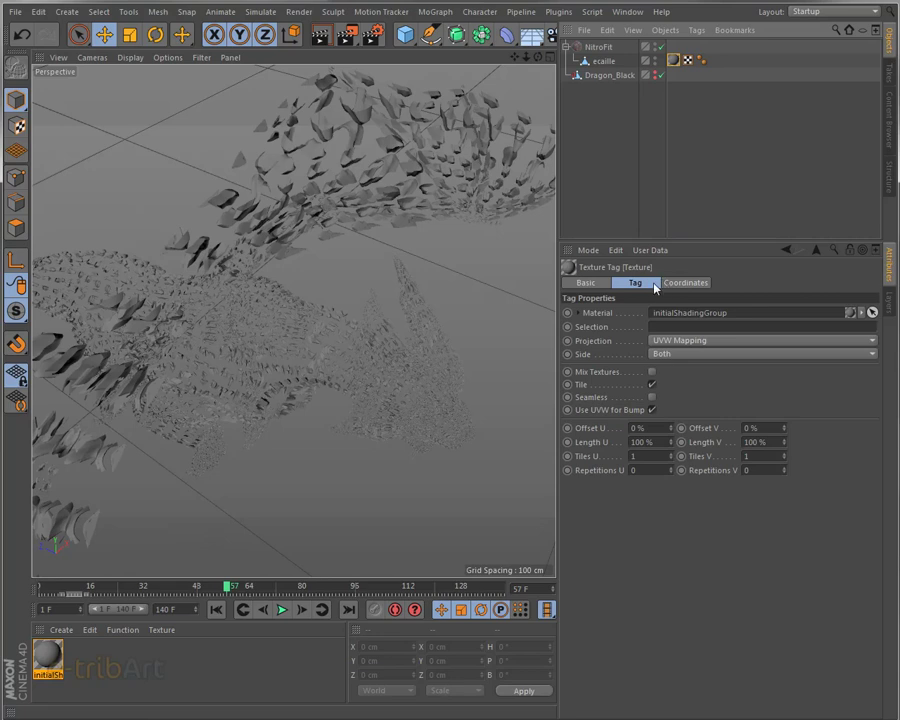
{"action": "left_click", "coordinate": [598, 287]}
{"action": "left_click", "coordinate": [634, 284]}
{"action": "left_click", "coordinate": [670, 284]}
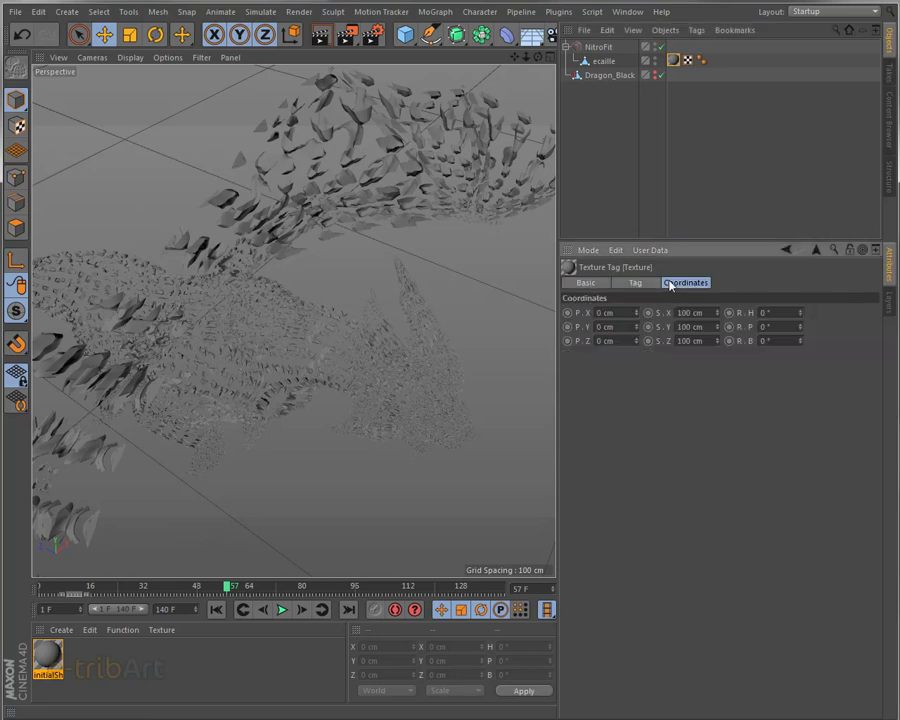
Step: Tint the initialShadingGroup scale colour reddish-brown with H 15° and S 72%
{"action": "double_click", "coordinate": [674, 61]}
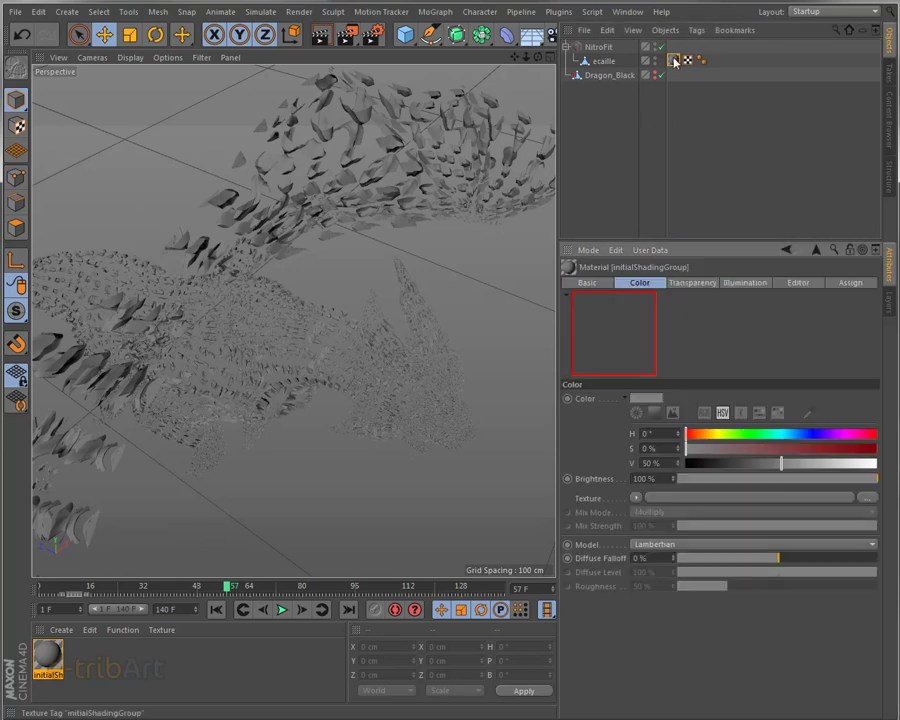
{"action": "mouse_move", "coordinate": [727, 439]}
{"action": "left_mouse_down"}
{"action": "mouse_move", "coordinate": [698, 434]}
{"action": "mouse_move", "coordinate": [701, 448]}
{"action": "mouse_move", "coordinate": [786, 450]}
{"action": "mouse_move", "coordinate": [787, 468]}
{"action": "mouse_move", "coordinate": [774, 466]}
{"action": "left_mouse_up"}
{"action": "left_click_drag", "start_coordinate": [697, 433], "coordinate": [692, 433]}
{"action": "left_click_drag", "start_coordinate": [786, 448], "coordinate": [823, 450]}
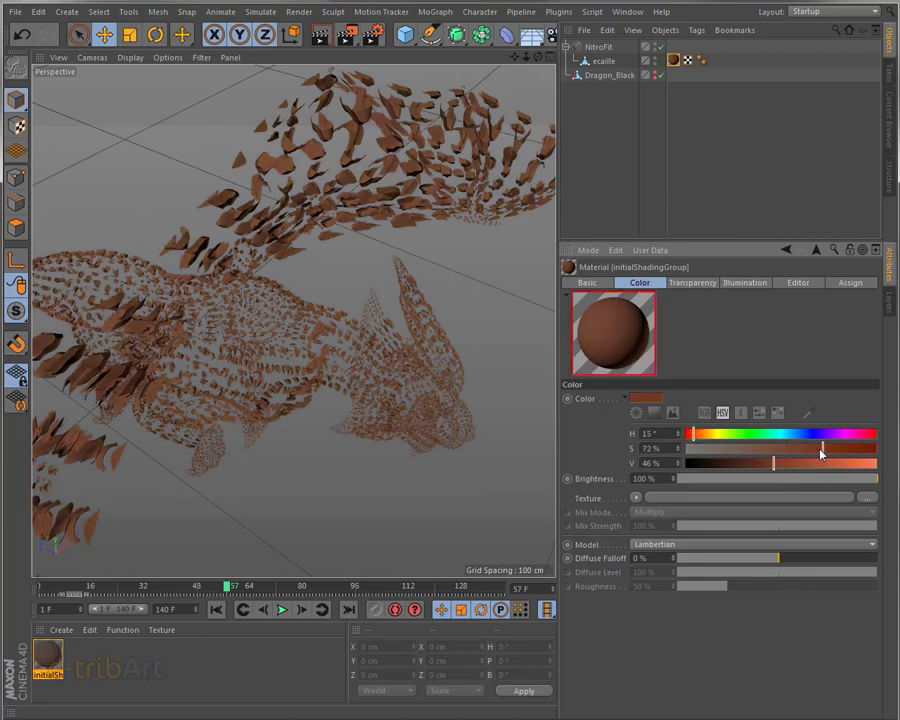
{"action": "mouse_move", "coordinate": [411, 488]}
{"action": "left_mouse_down", "text": "alt"}
{"action": "mouse_move", "coordinate": [372, 462]}
{"action": "mouse_move", "coordinate": [368, 432]}
{"action": "mouse_move", "coordinate": [416, 378]}
{"action": "mouse_move", "coordinate": [438, 386]}
{"action": "mouse_move", "coordinate": [427, 441]}
{"action": "mouse_move", "coordinate": [346, 392]}
{"action": "mouse_move", "coordinate": [337, 400]}
{"action": "left_mouse_up", "text": "alt"}
Step: Zoom and orbit around the red-scaled dragon from low and high angles, then deselect everything
{"action": "scroll", "coordinate": [336, 399], "scroll_direction": "up", "scroll_amount": 2}
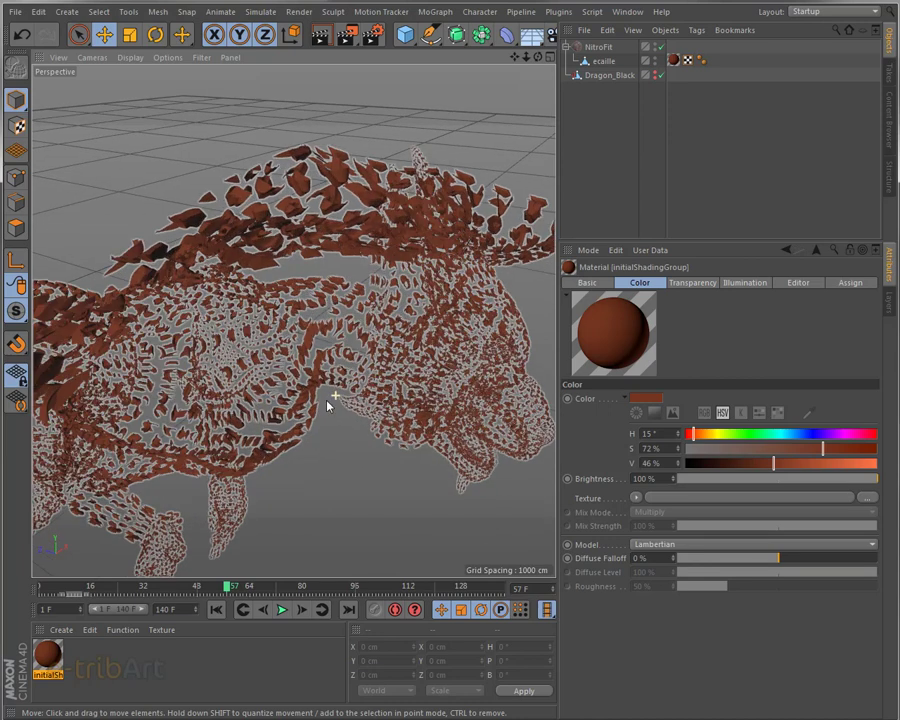
{"action": "scroll", "coordinate": [352, 490], "scroll_direction": "up", "scroll_amount": 2}
{"action": "scroll", "coordinate": [353, 502], "scroll_direction": "up", "scroll_amount": 2}
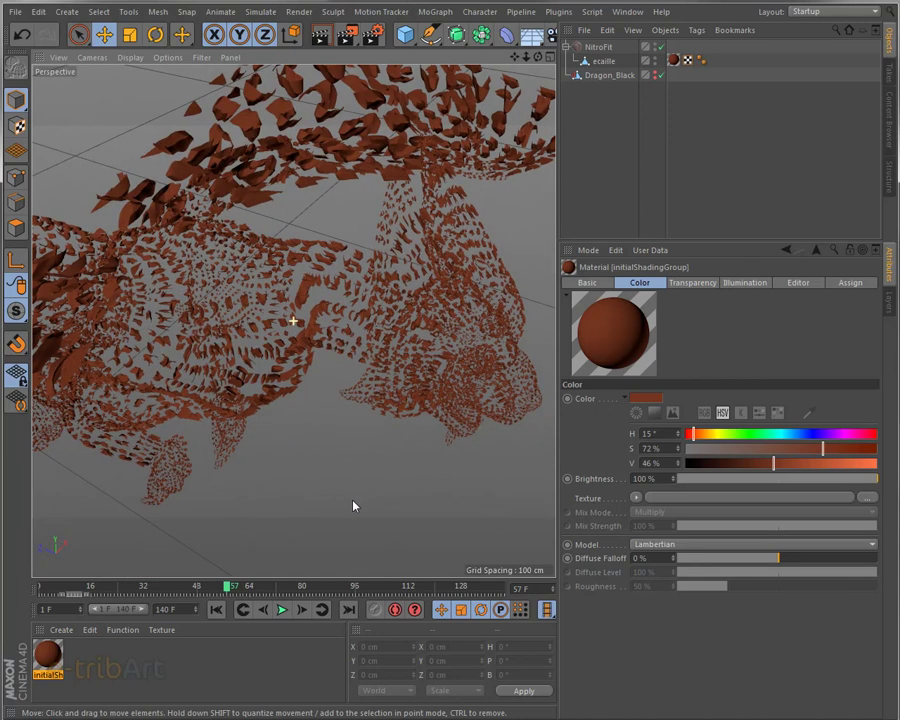
{"action": "scroll", "coordinate": [356, 504], "scroll_direction": "up", "scroll_amount": 2}
{"action": "left_click_drag", "start_coordinate": [358, 505], "coordinate": [343, 438], "text": "alt"}
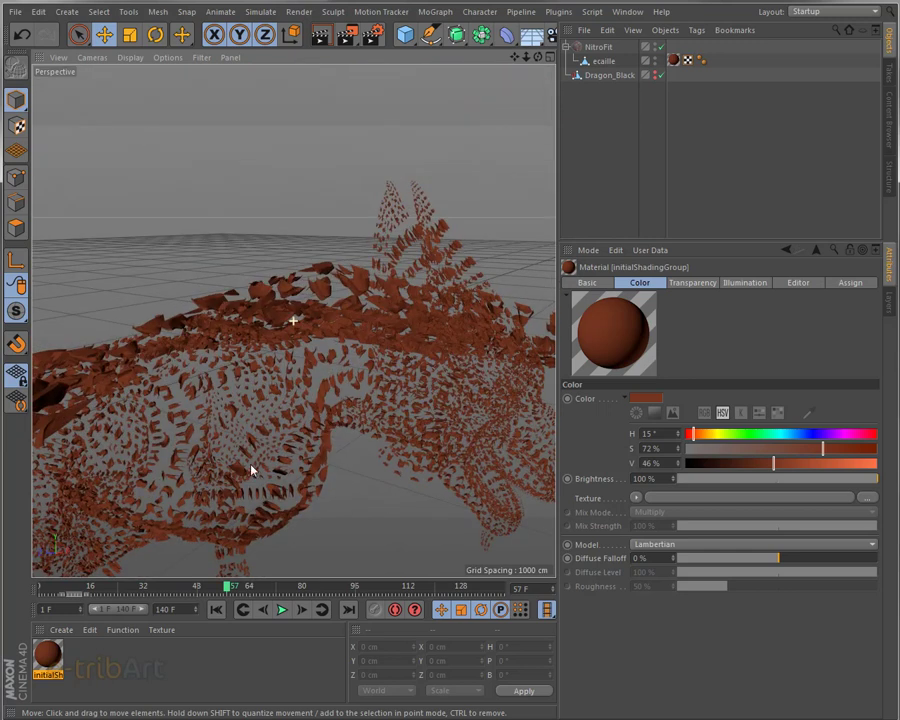
{"action": "scroll", "coordinate": [268, 435], "scroll_direction": "up", "scroll_amount": 1}
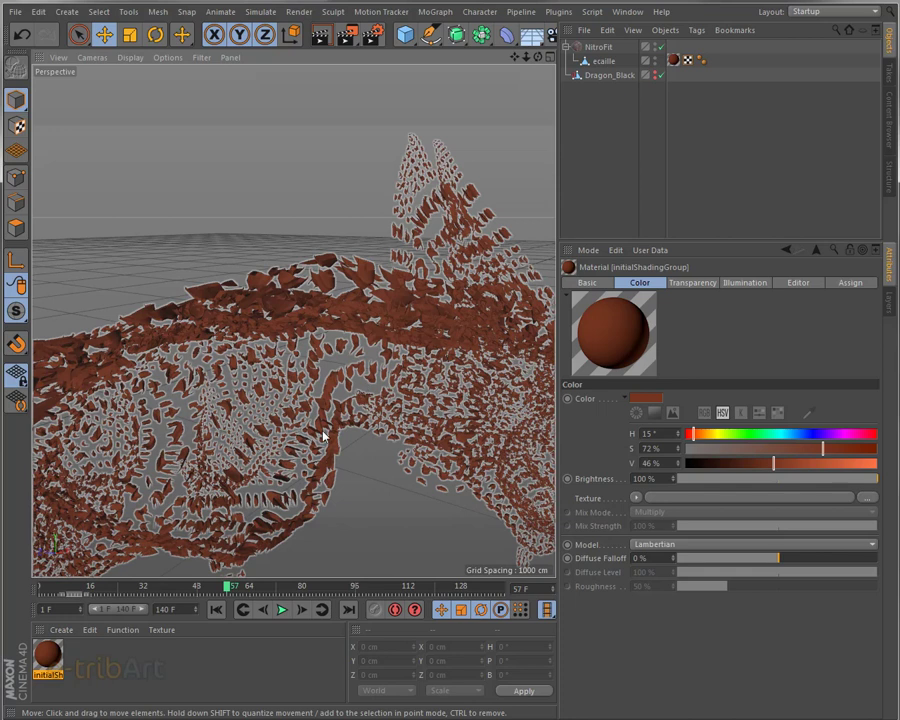
{"action": "scroll", "coordinate": [290, 405], "scroll_direction": "down", "scroll_amount": 1}
{"action": "scroll", "coordinate": [290, 405], "scroll_direction": "down", "scroll_amount": 1}
{"action": "scroll", "coordinate": [290, 405], "scroll_direction": "down", "scroll_amount": 2}
{"action": "mouse_move", "coordinate": [287, 426]}
{"action": "left_mouse_down", "text": "alt"}
{"action": "mouse_move", "coordinate": [274, 464]}
{"action": "mouse_move", "coordinate": [250, 466]}
{"action": "mouse_move", "coordinate": [217, 452]}
{"action": "mouse_move", "coordinate": [212, 425]}
{"action": "left_mouse_up", "text": "alt"}
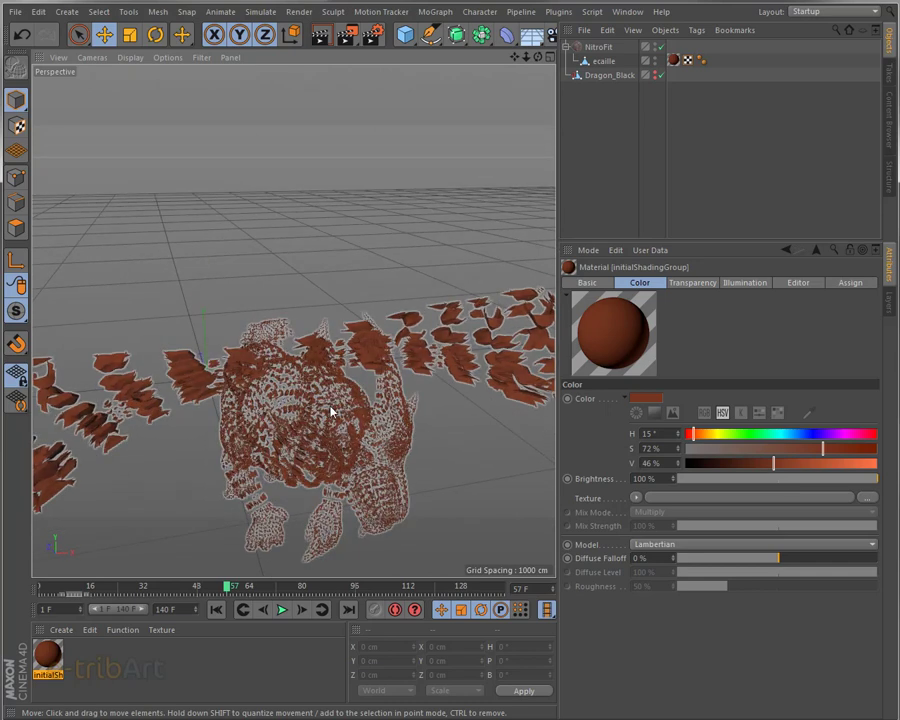
{"action": "left_click", "coordinate": [630, 94]}
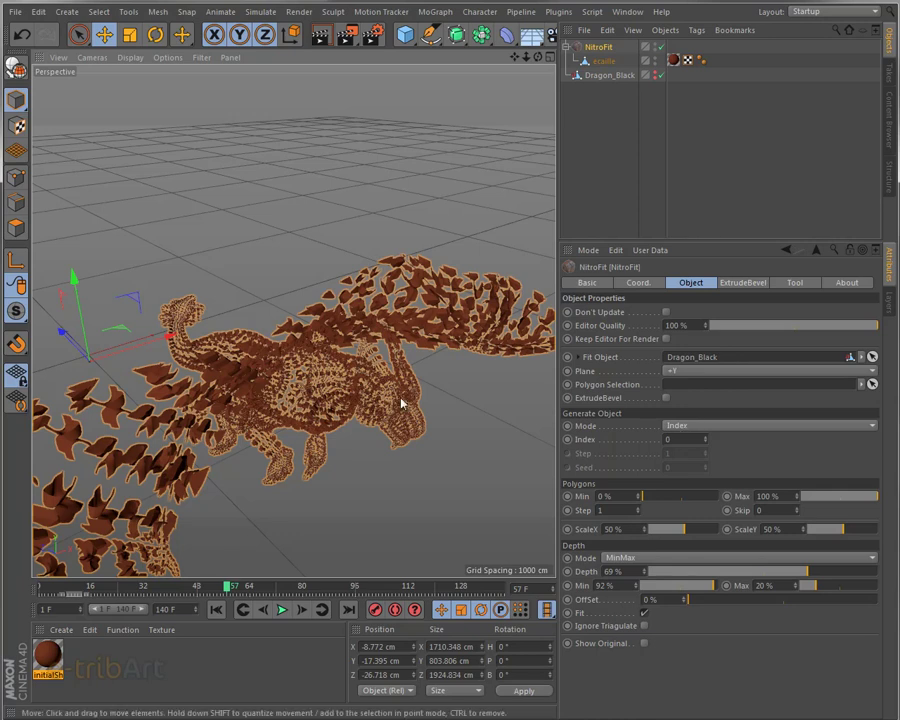
Step: Switch NitroFit's Generate Object Mode to Random
{"action": "left_click", "coordinate": [676, 428]}
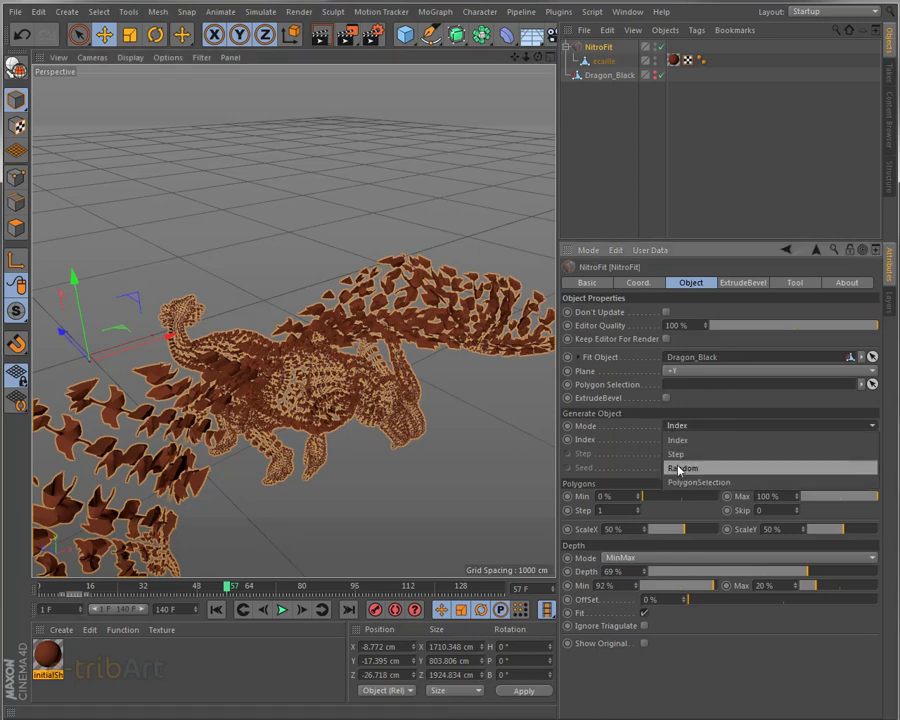
{"action": "left_click", "coordinate": [679, 467]}
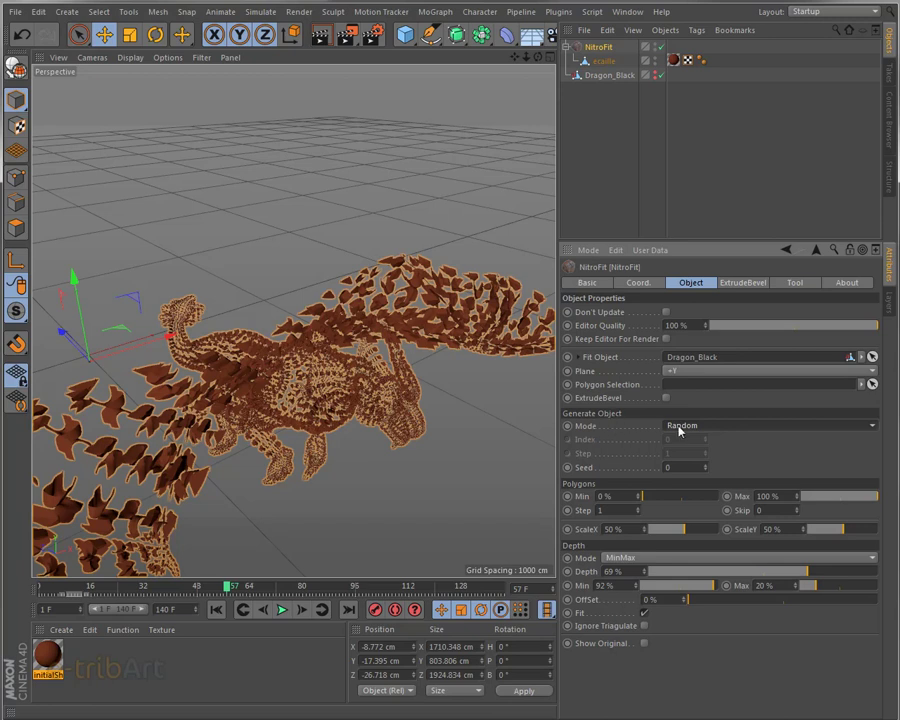
{"action": "left_click", "coordinate": [679, 428]}
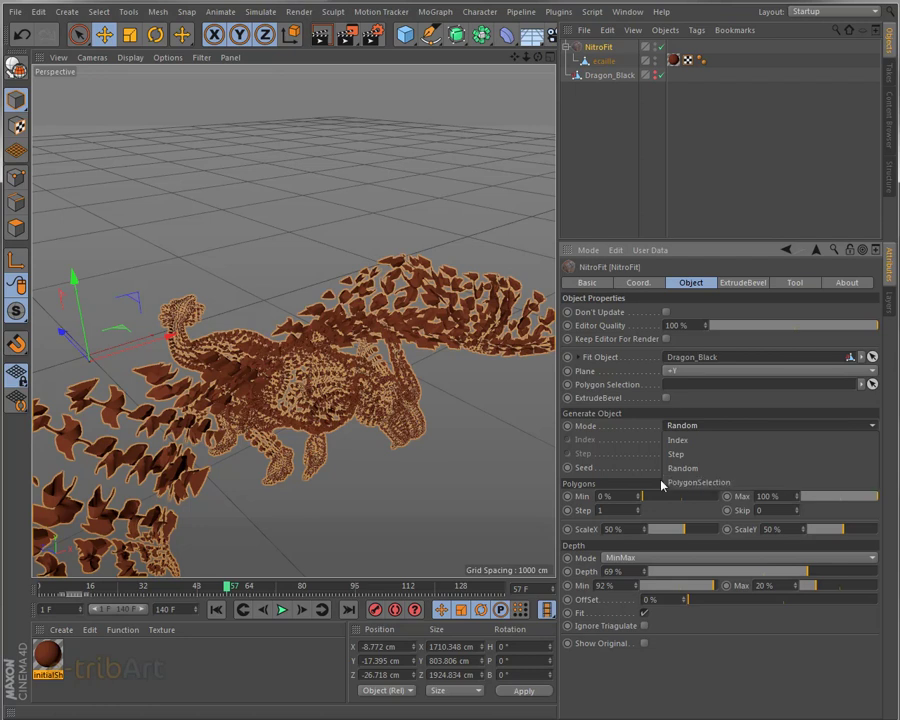
{"action": "left_click", "coordinate": [650, 484]}
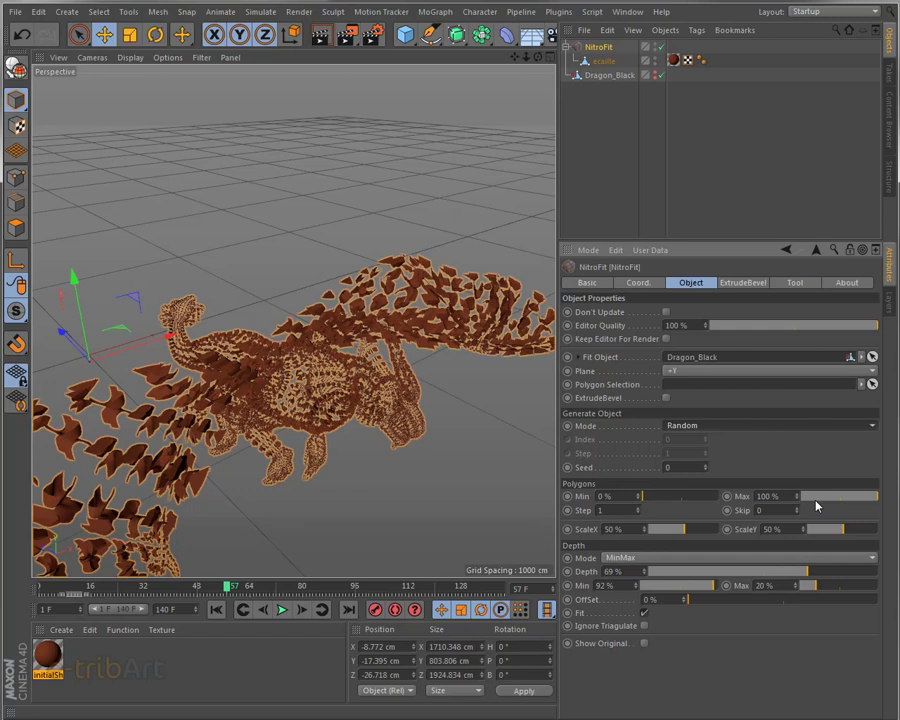
{"action": "left_click", "coordinate": [682, 497]}
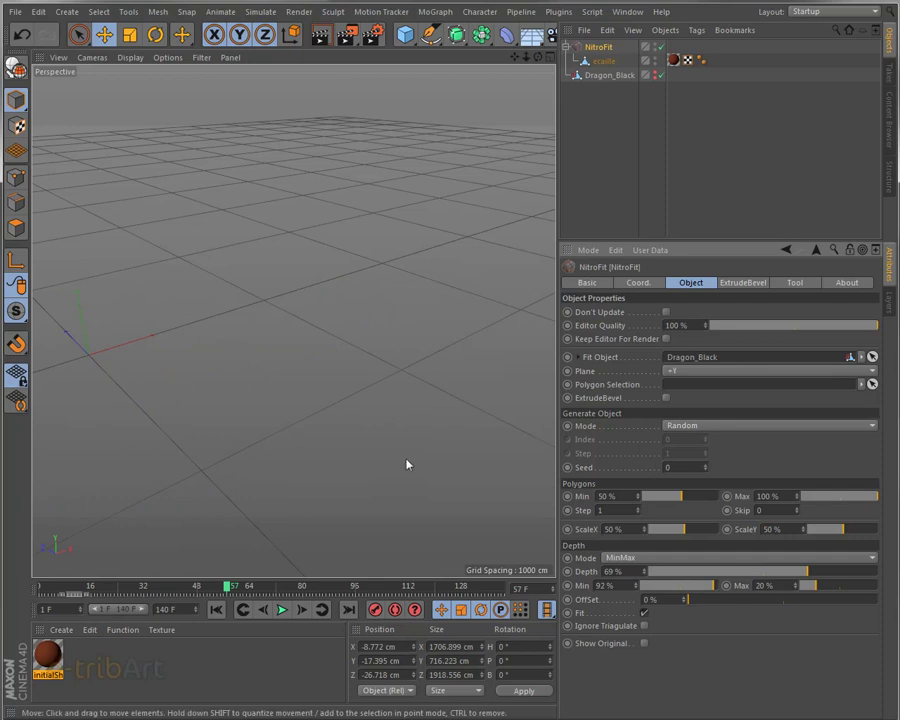
{"action": "mouse_move", "coordinate": [334, 436]}
{"action": "left_mouse_down", "text": "alt"}
{"action": "mouse_move", "coordinate": [417, 405]}
{"action": "mouse_move", "coordinate": [346, 490]}
{"action": "left_mouse_up", "text": "alt"}
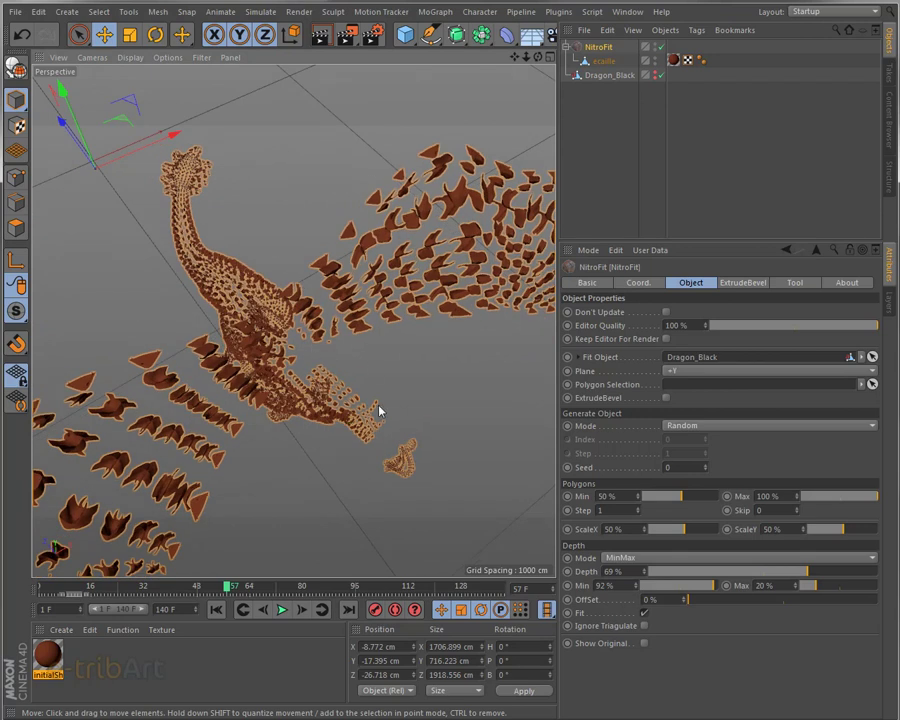
{"action": "left_click", "coordinate": [697, 497]}
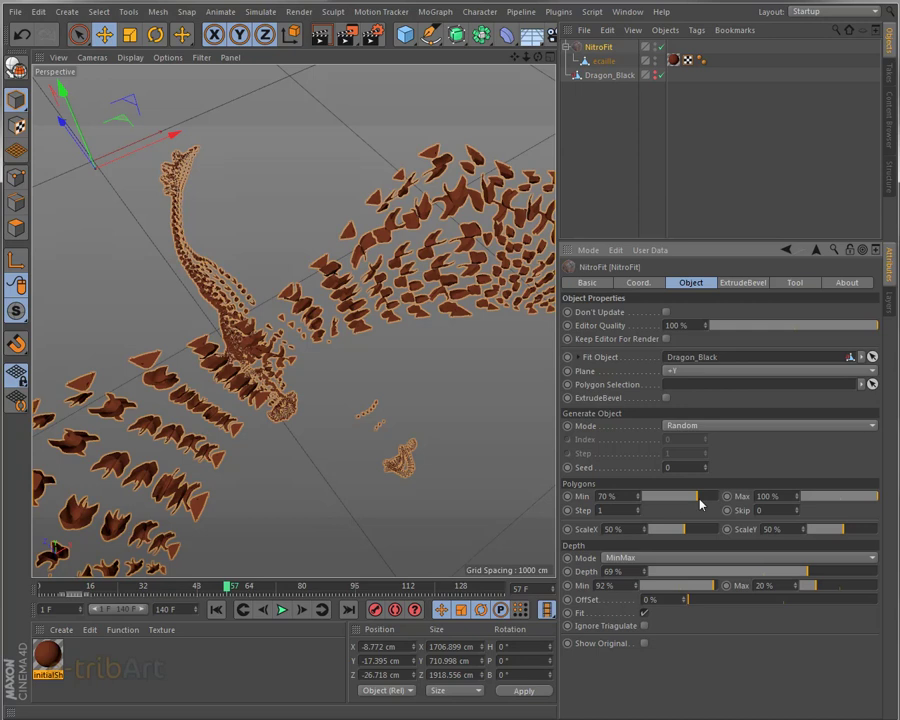
{"action": "left_click", "coordinate": [628, 496]}
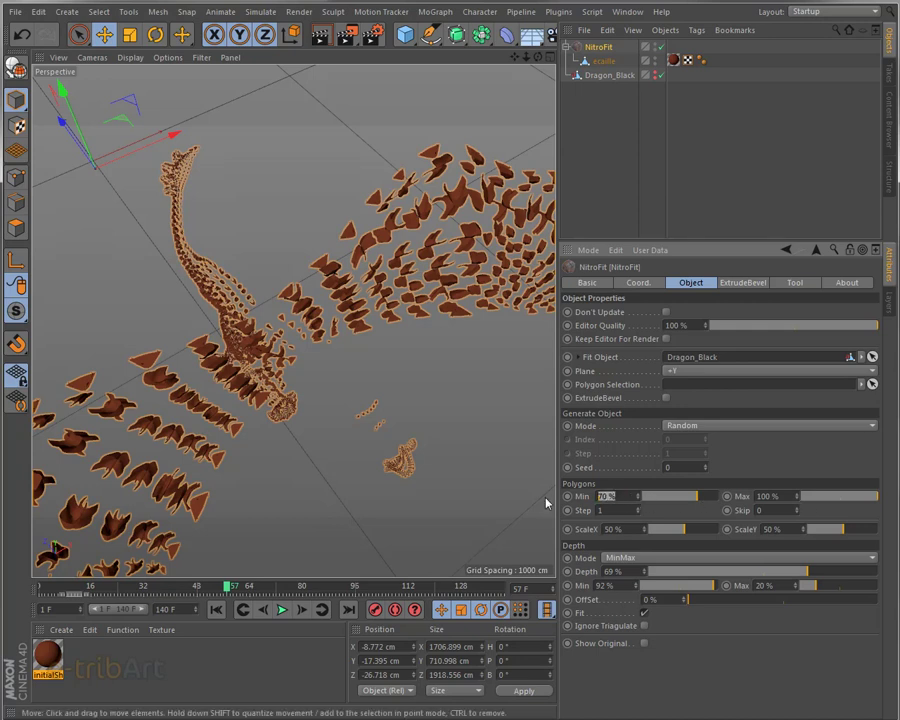
{"action": "type", "text": "0"}
{"action": "key", "text": "Return"}
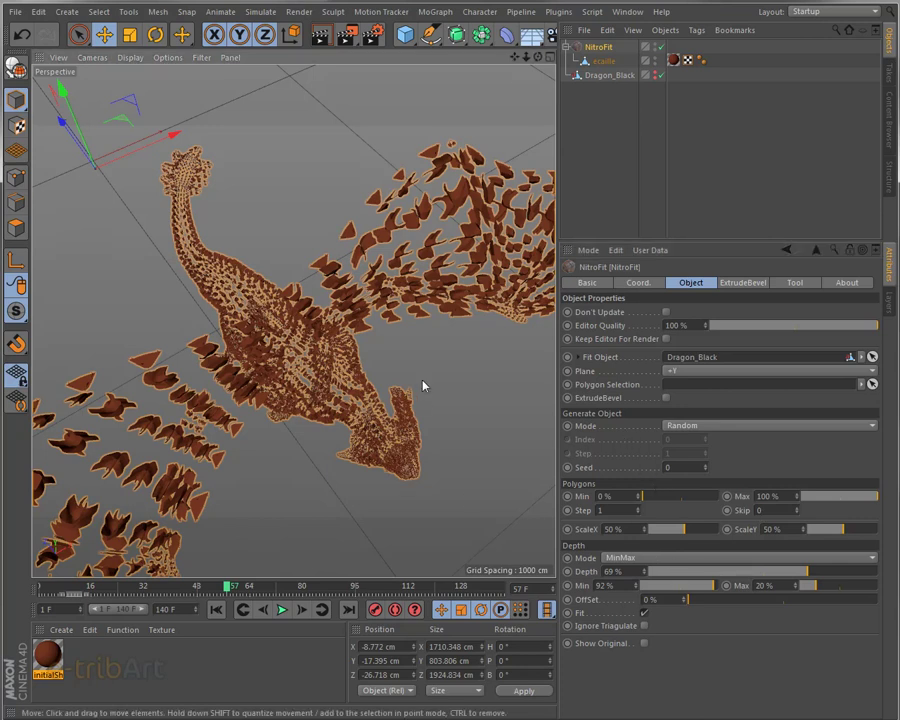
Step: Show NitroFit's Tool tab with the Create Surface baking option
{"action": "left_click_drag", "start_coordinate": [426, 386], "coordinate": [424, 384], "text": "alt"}
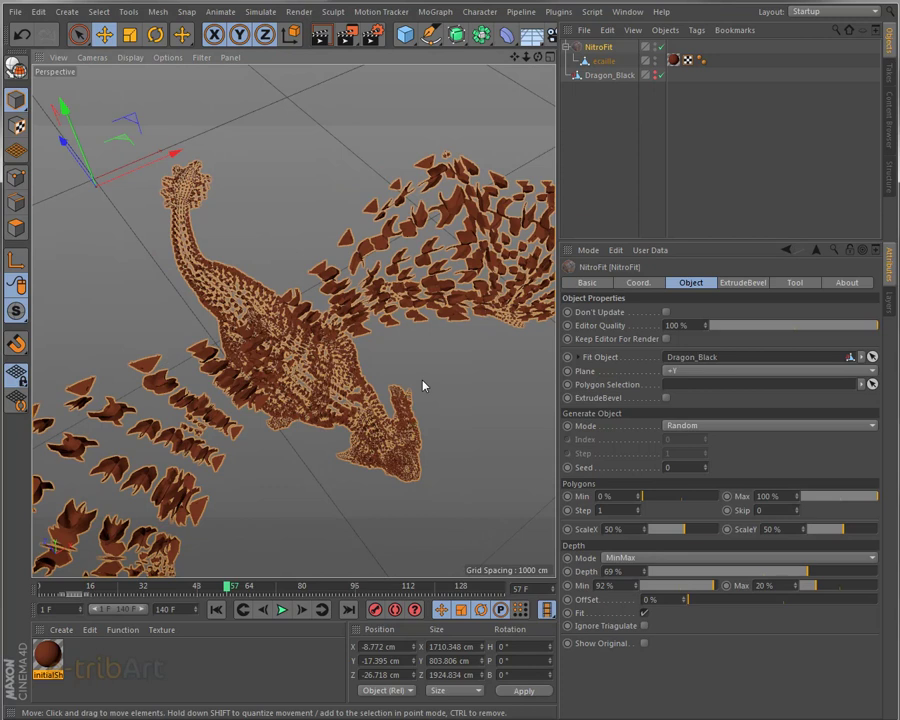
{"action": "left_click", "coordinate": [795, 283]}
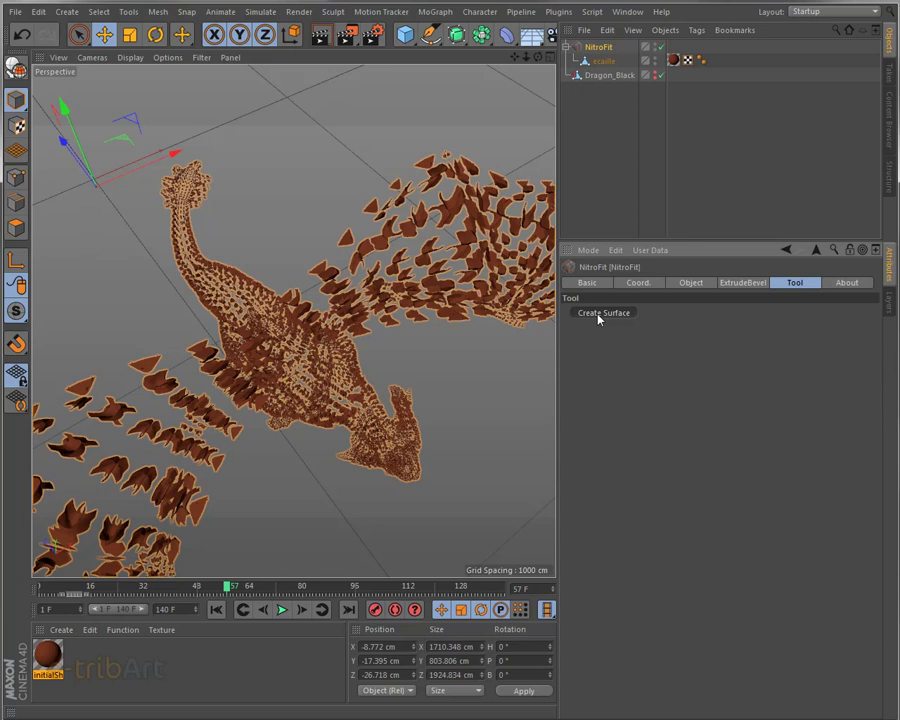
{"action": "left_click", "coordinate": [599, 316]}
Step: Jump to frame 65 and pan and orbit to check the posed, scale-coated dragon
{"action": "left_click", "coordinate": [254, 593]}
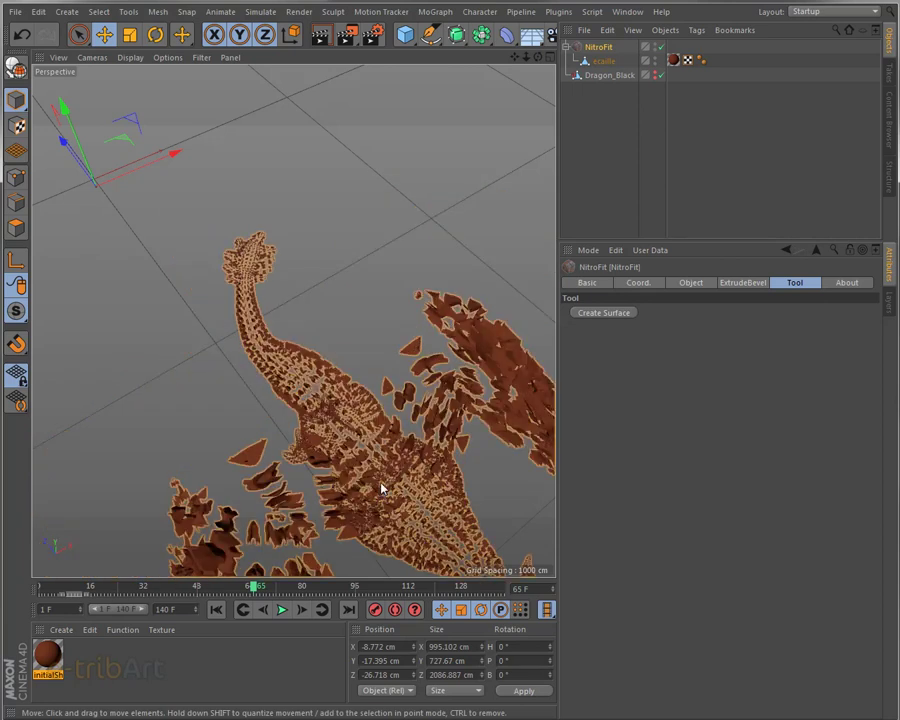
{"action": "middle_click_drag", "start_coordinate": [378, 486], "coordinate": [379, 495], "text": "alt"}
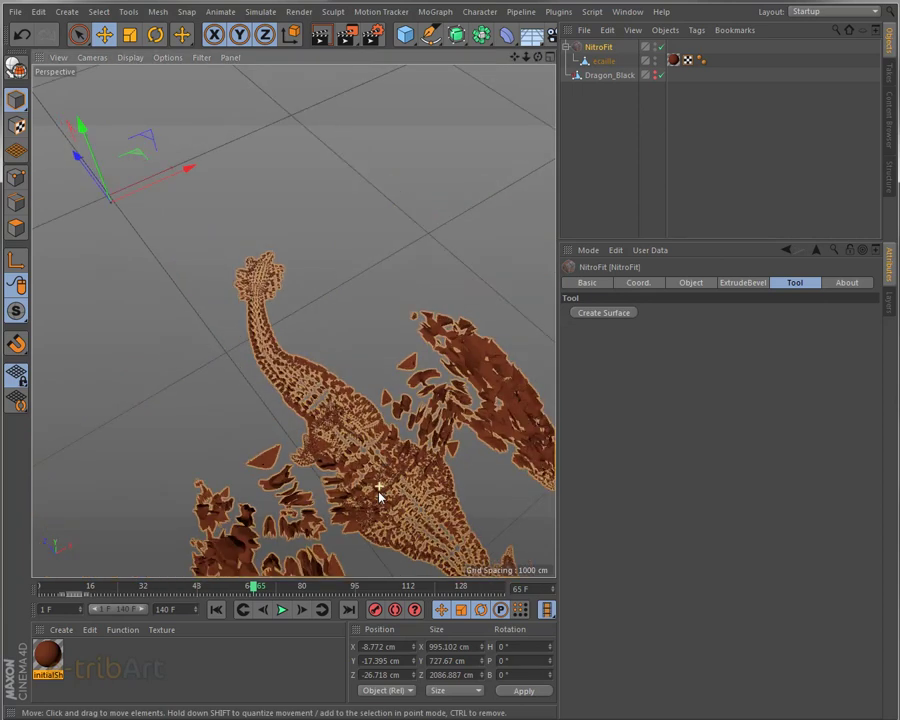
{"action": "middle_click_drag", "start_coordinate": [321, 396], "coordinate": [308, 397], "text": "alt"}
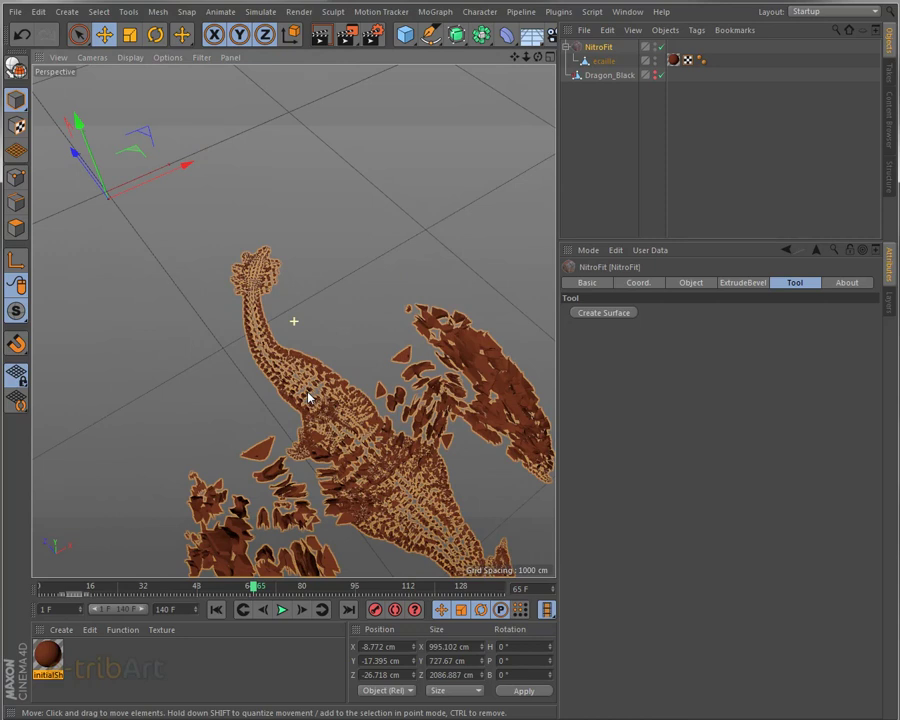
{"action": "left_click_drag", "start_coordinate": [309, 398], "coordinate": [330, 455], "text": "alt"}
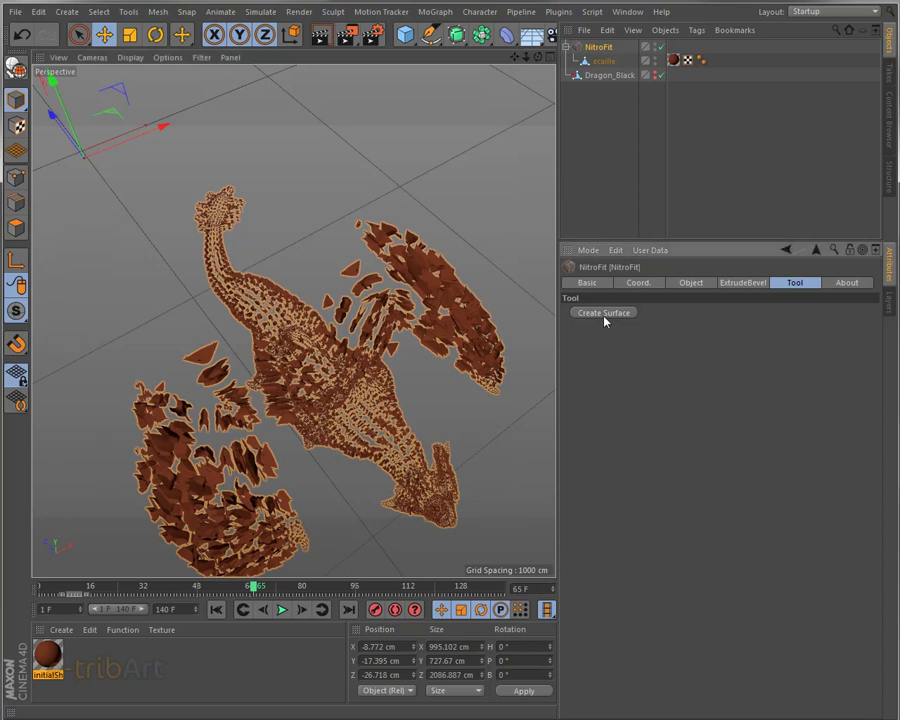
Step: Bake the scales into polygons and inspect the NitroFit_Dragon_Black group's Surface and Pol objects
{"action": "left_click", "coordinate": [605, 320]}
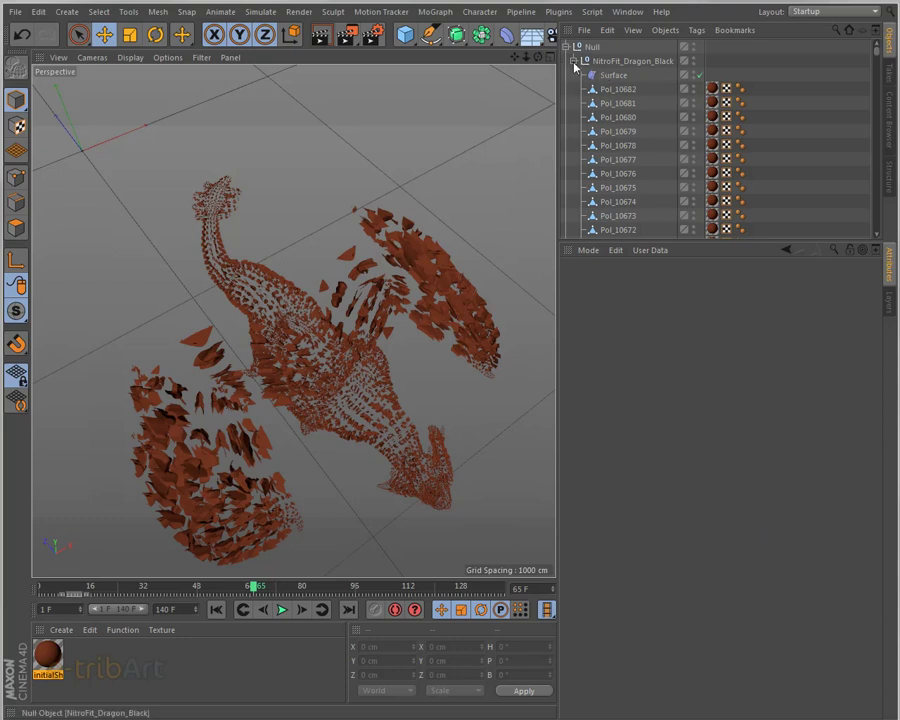
{"action": "left_click", "coordinate": [612, 62]}
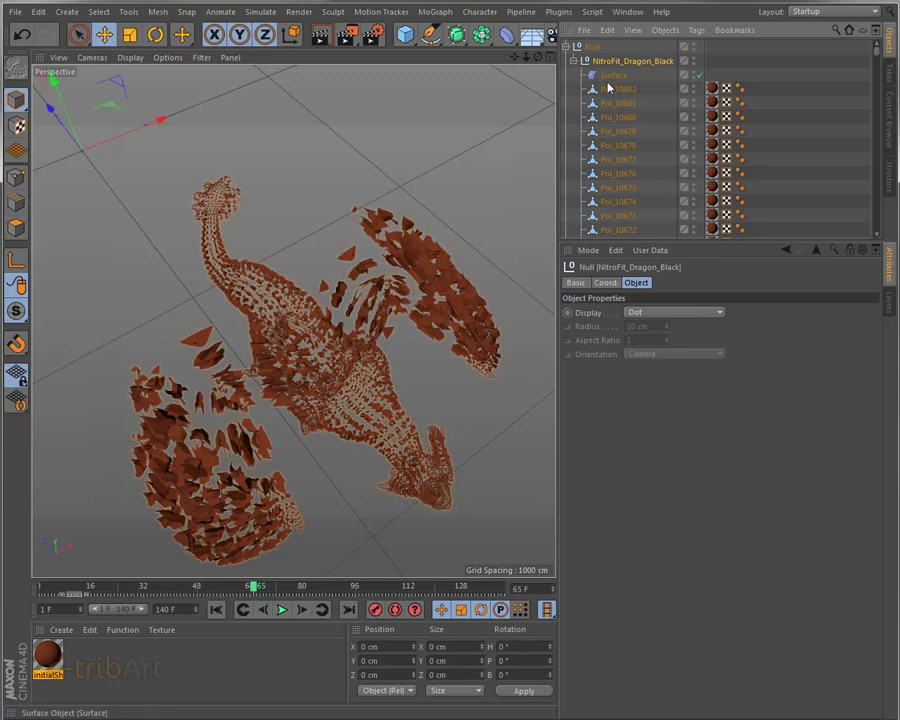
{"action": "left_click", "coordinate": [614, 76]}
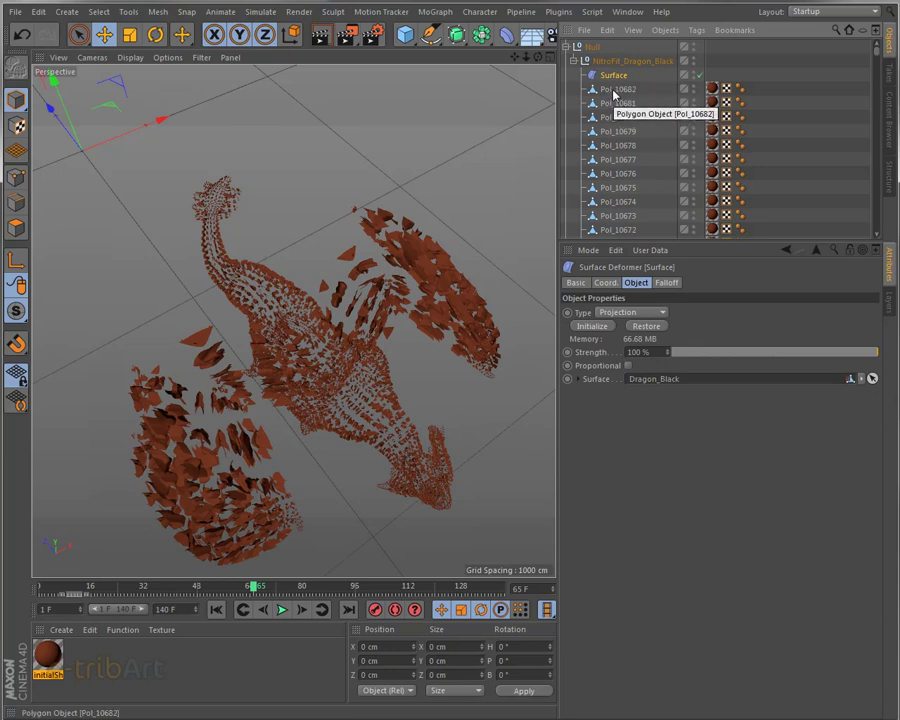
{"action": "left_click", "coordinate": [614, 92]}
{"action": "left_click", "coordinate": [613, 106]}
{"action": "left_click", "coordinate": [609, 118]}
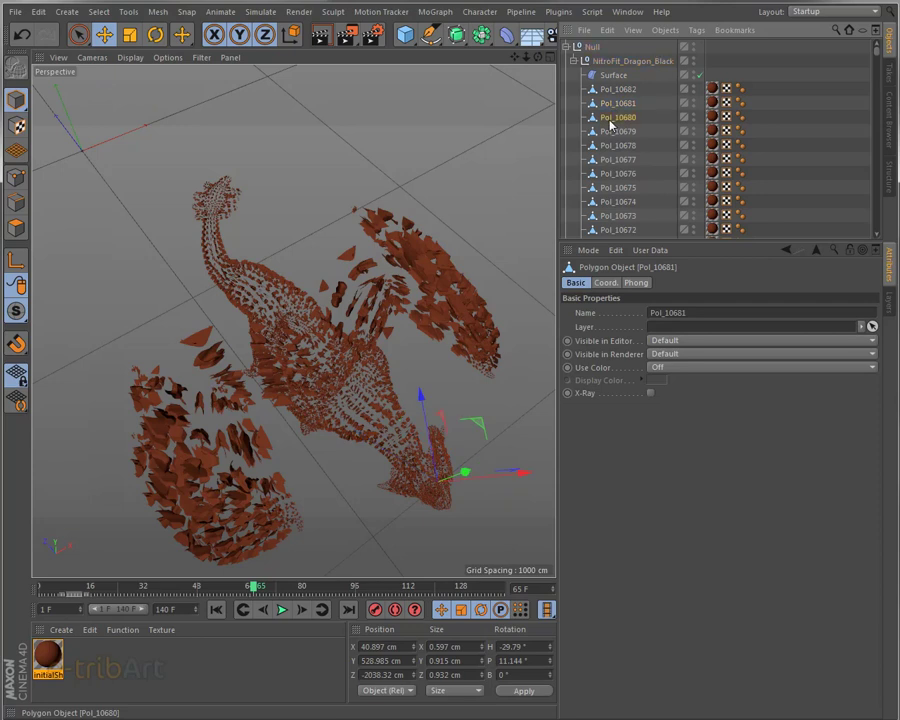
{"action": "left_click", "coordinate": [608, 131]}
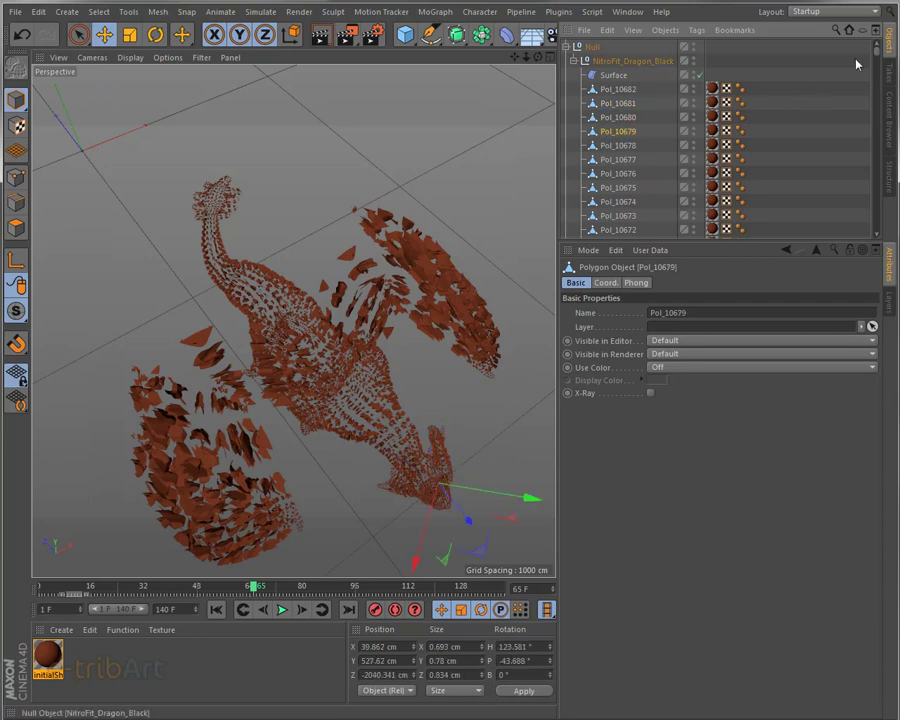
Step: Select the range of baked objects from Pol_10682 down to Pol_0
{"action": "mouse_move", "coordinate": [876, 47]}
{"action": "left_mouse_down"}
{"action": "mouse_move", "coordinate": [874, 232]}
{"action": "mouse_move", "coordinate": [876, 45]}
{"action": "left_mouse_up"}
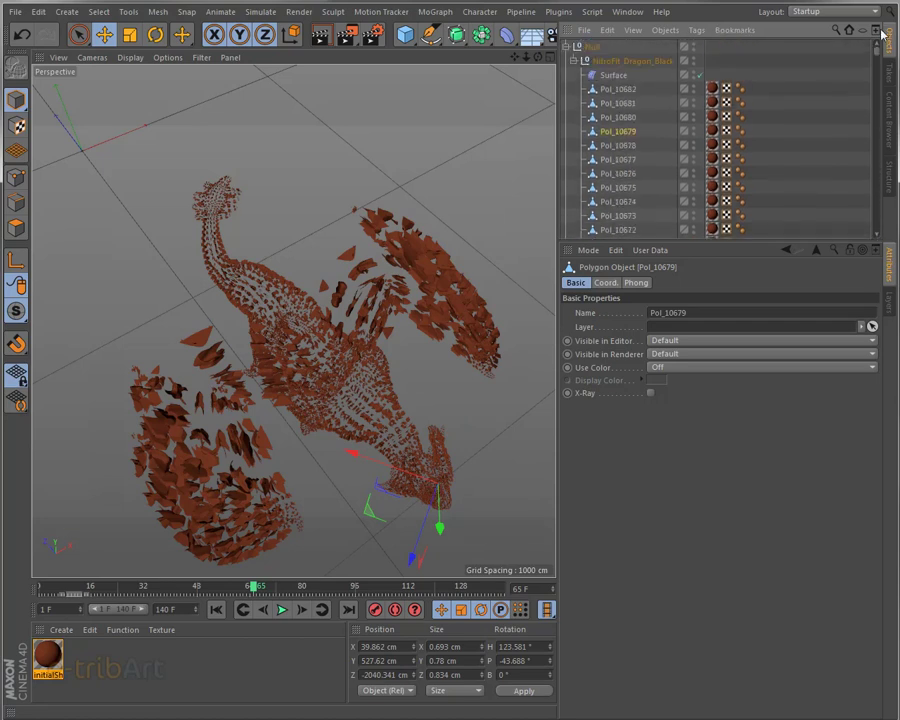
{"action": "left_click", "coordinate": [603, 90]}
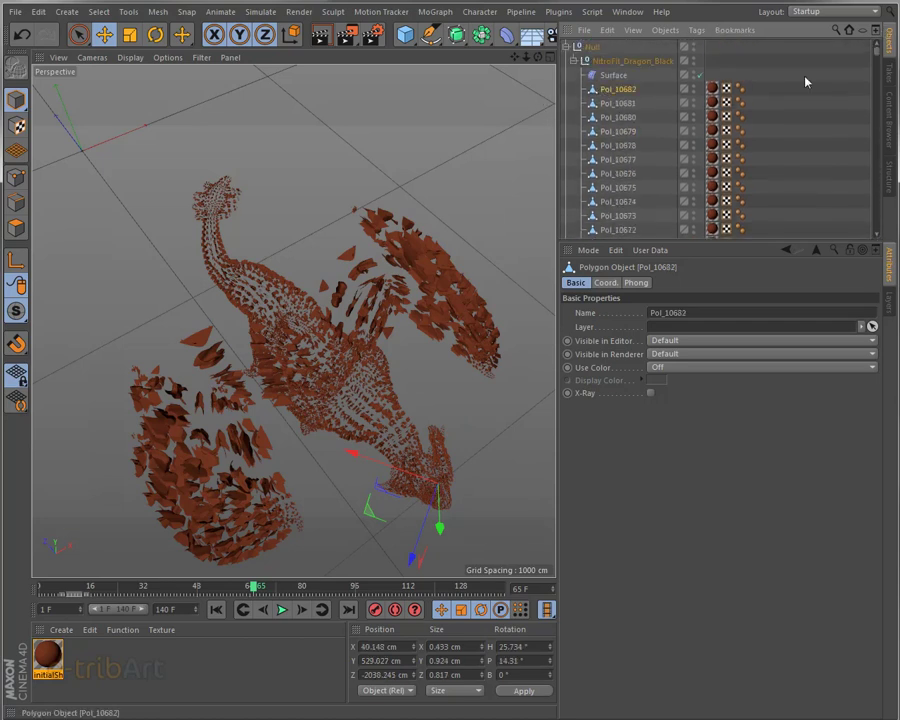
{"action": "left_click_drag", "start_coordinate": [876, 55], "coordinate": [876, 236]}
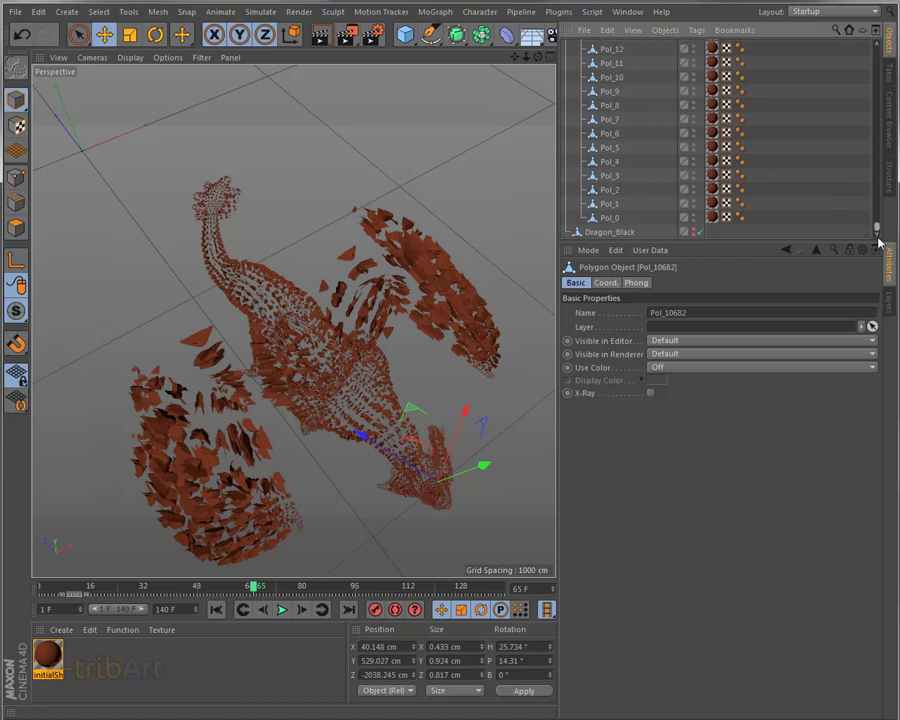
{"action": "left_click", "coordinate": [609, 218], "text": "shift"}
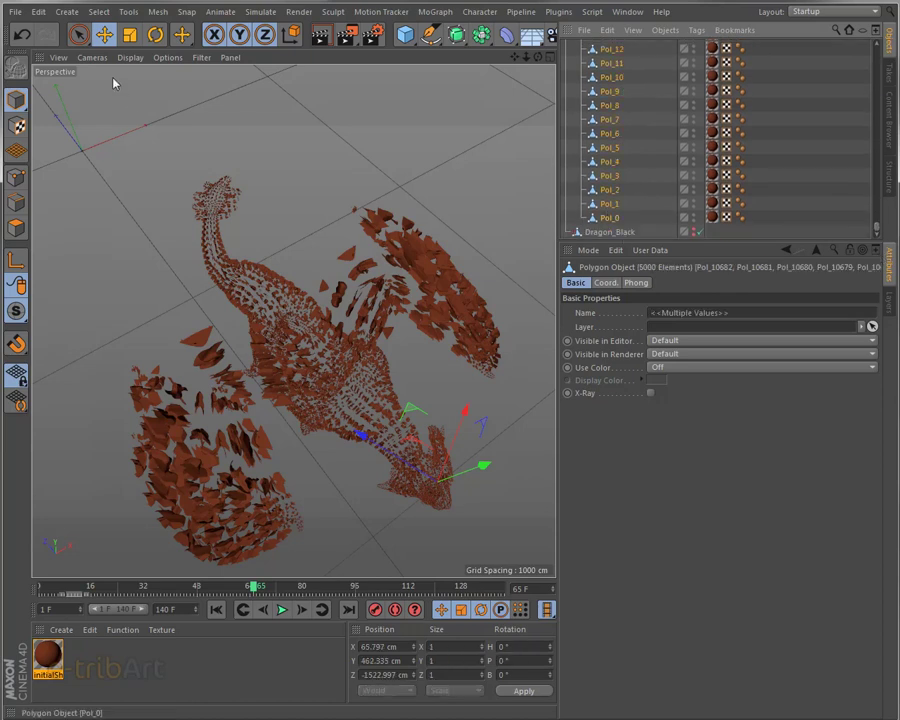
Step: Export the scene as Alembic to dragon_vole_export_c4d_test.abc
{"action": "left_click", "coordinate": [15, 11]}
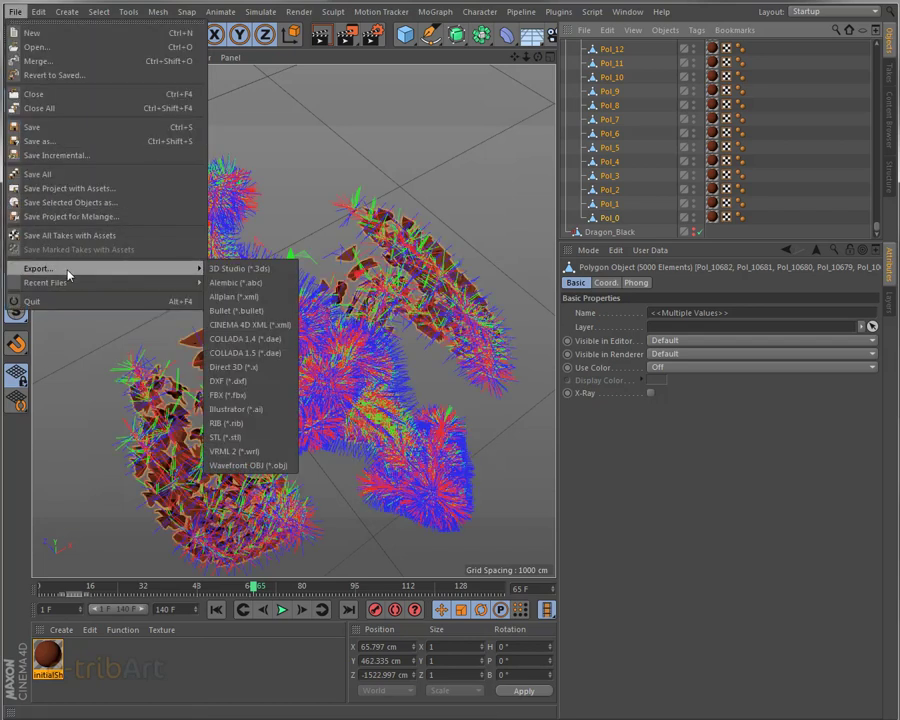
{"action": "left_click", "coordinate": [236, 282]}
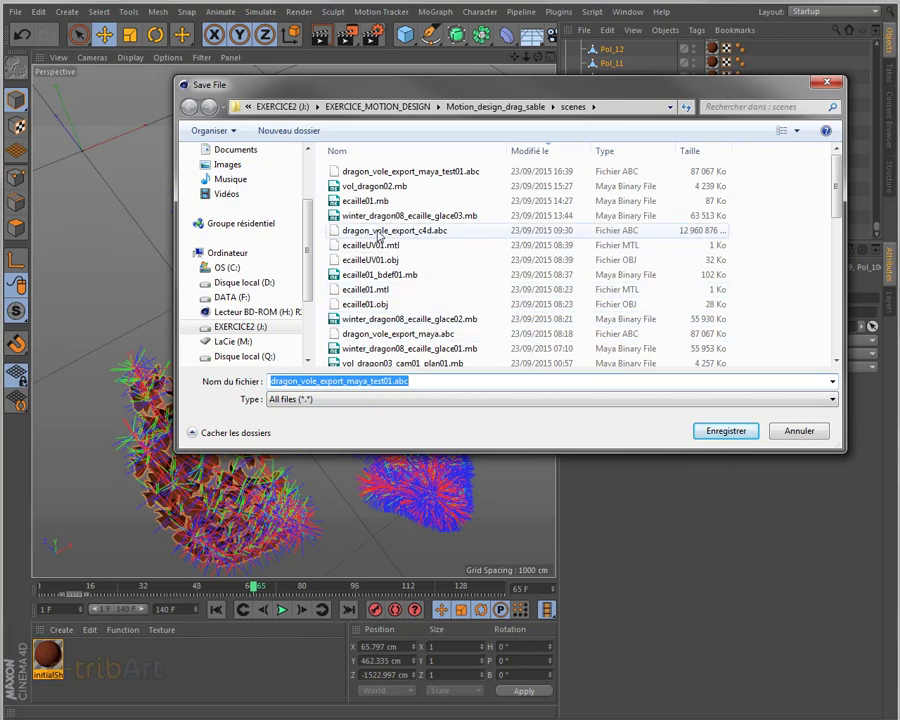
{"action": "left_click", "coordinate": [396, 233]}
{"action": "left_click", "coordinate": [360, 381]}
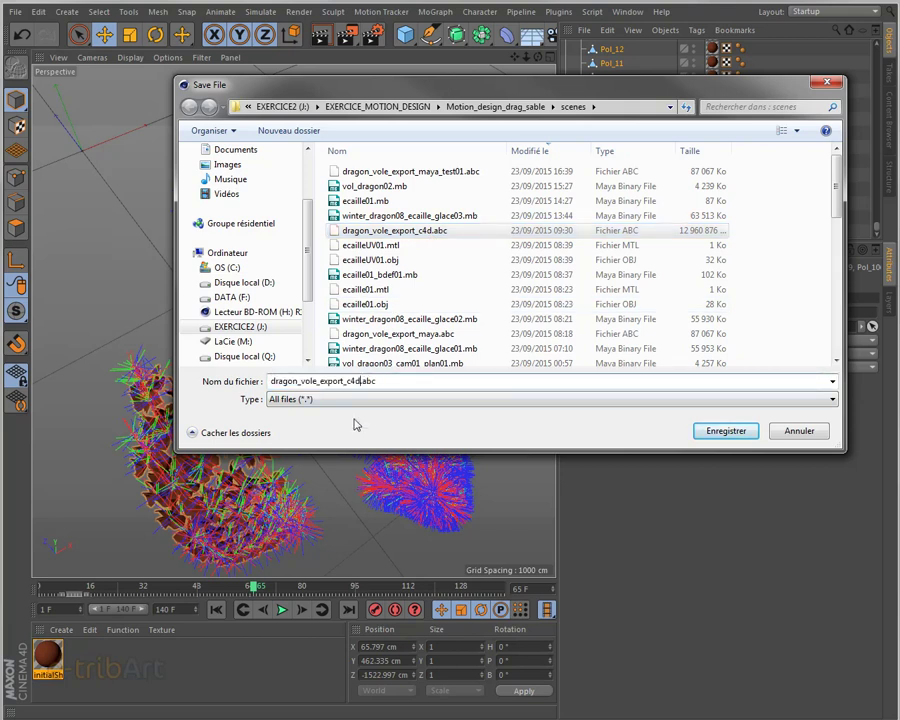
{"action": "type", "text": "_test"}
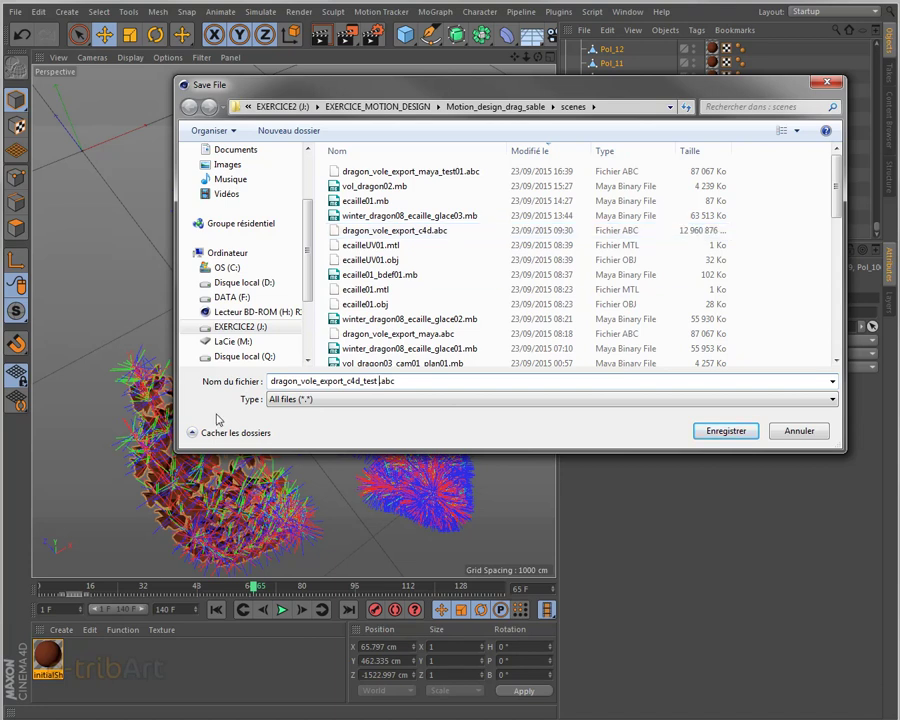
{"action": "left_click", "coordinate": [748, 433]}
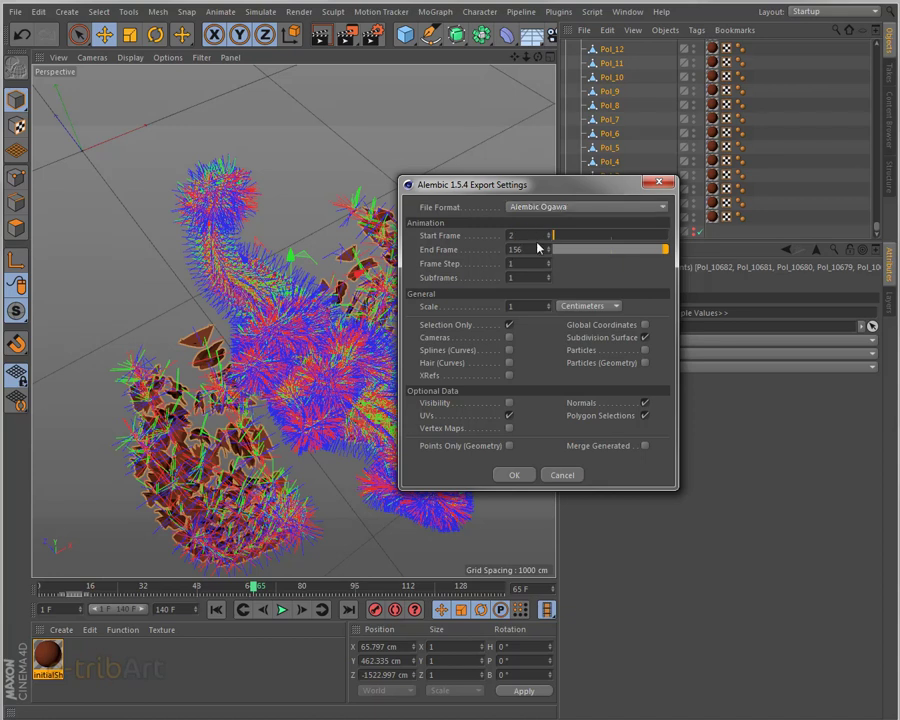
Step: Set the Alembic export frame range to 1–140 and run the export
{"action": "double_click", "coordinate": [510, 234]}
{"action": "type", "text": "1"}
{"action": "key", "text": "Tab"}
{"action": "type", "text": "140"}
{"action": "left_click", "coordinate": [514, 476]}
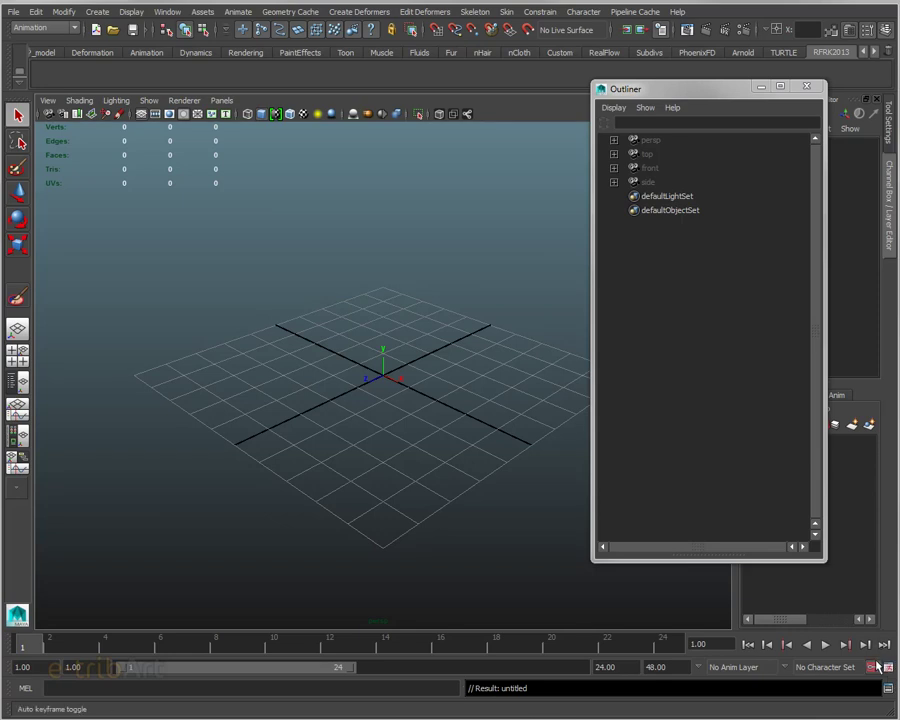
Step: Bring up the Import Alembic options from Pipeline Cache > Alembic Cache, with the Outliner moved aside
{"action": "left_click_drag", "start_coordinate": [715, 88], "coordinate": [748, 110]}
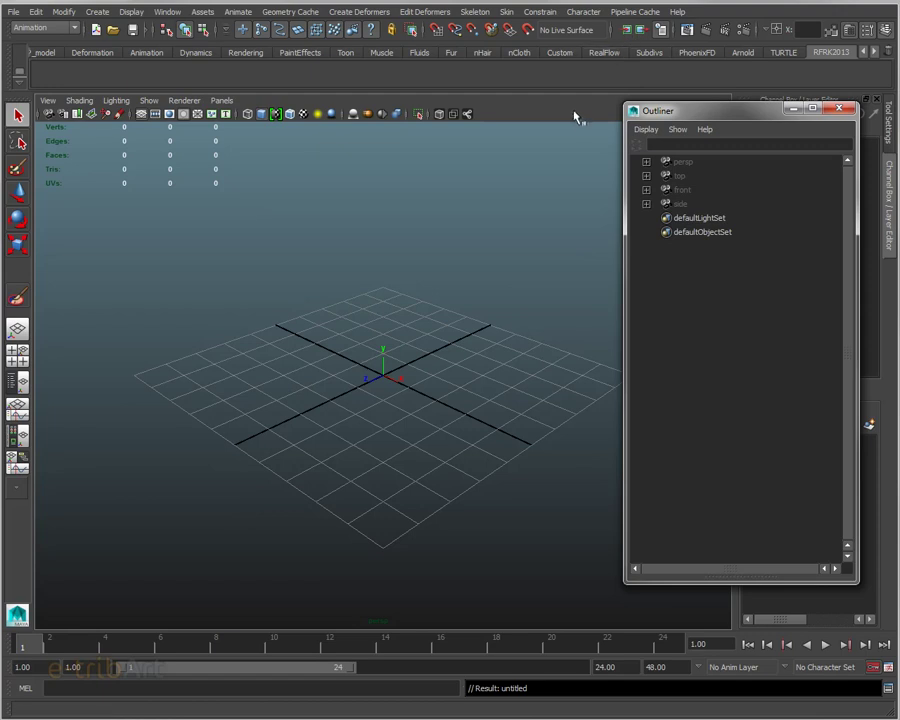
{"action": "left_click", "coordinate": [630, 12]}
{"action": "mouse_move", "coordinate": [650, 32]}
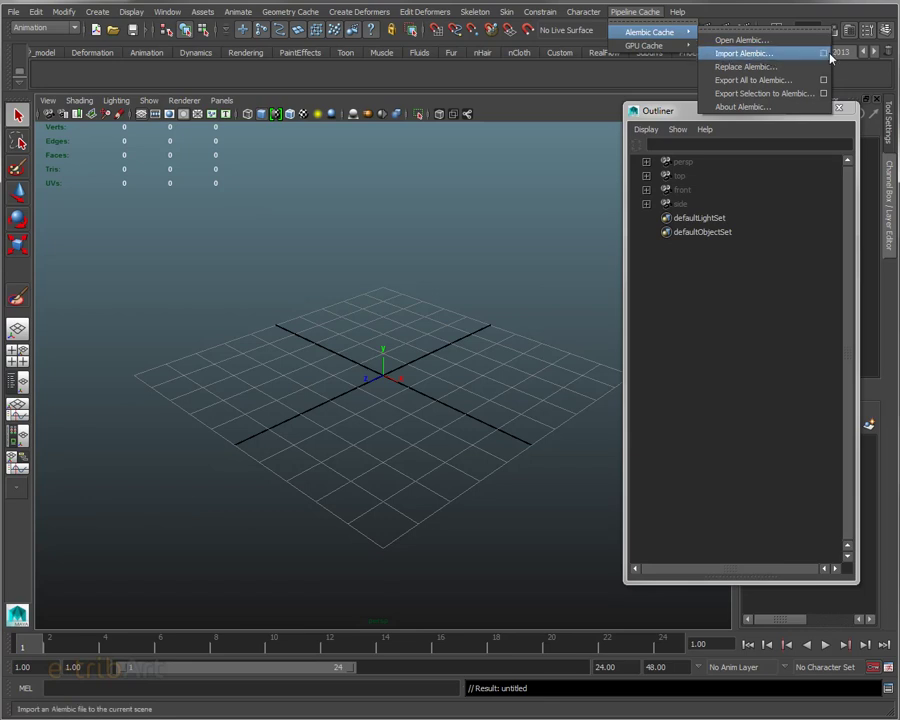
{"action": "left_click", "coordinate": [823, 53]}
{"action": "left_click_drag", "start_coordinate": [669, 67], "coordinate": [557, 85]}
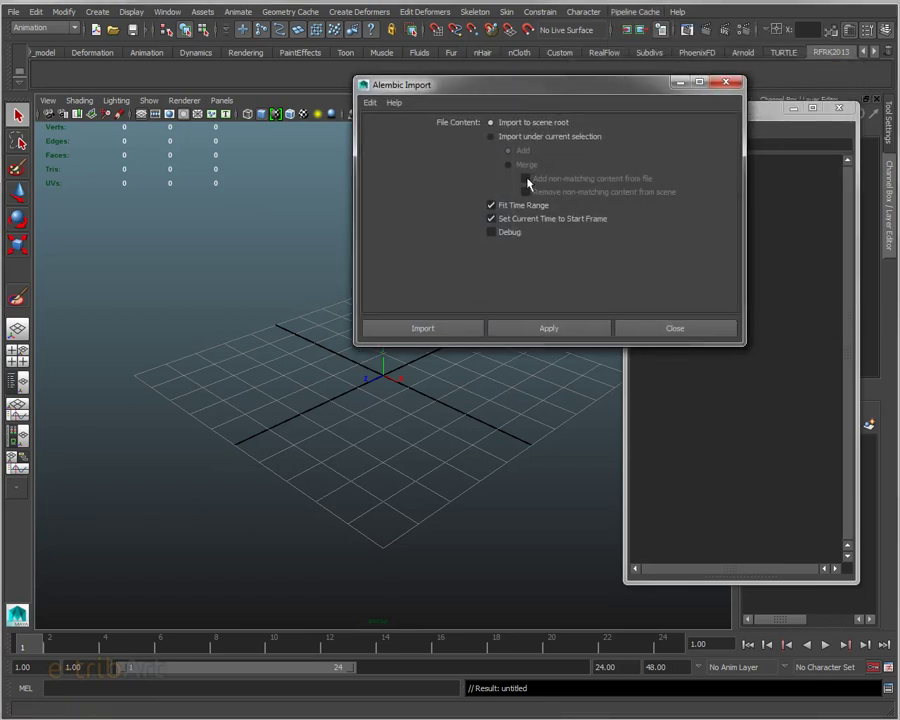
Step: Choose dragon_vole_export_c4d.abc from the scenes folder in the import file browser
{"action": "left_click", "coordinate": [453, 334]}
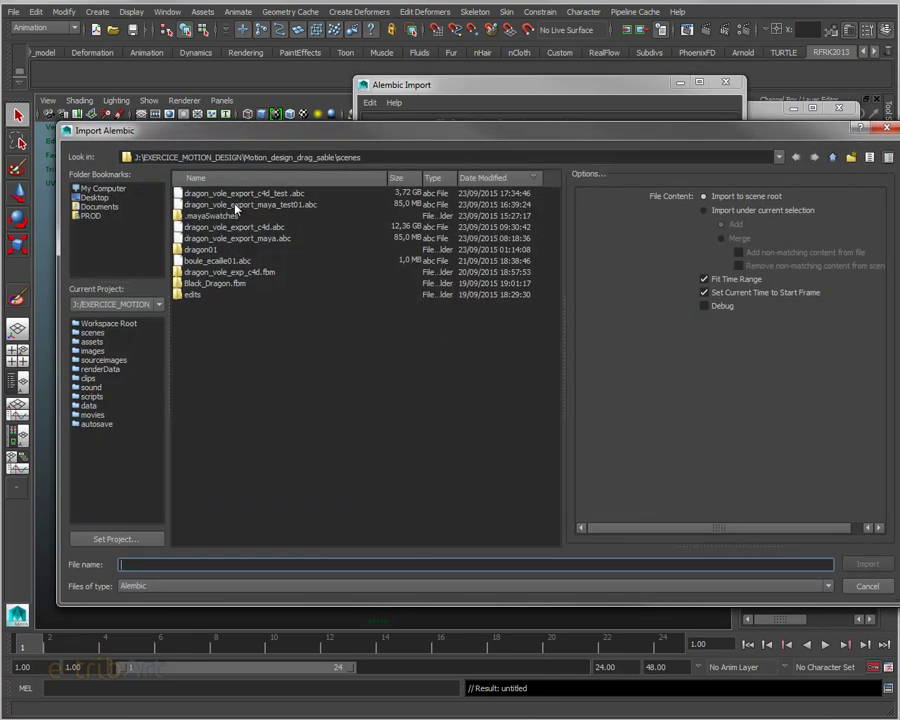
{"action": "left_click", "coordinate": [236, 204]}
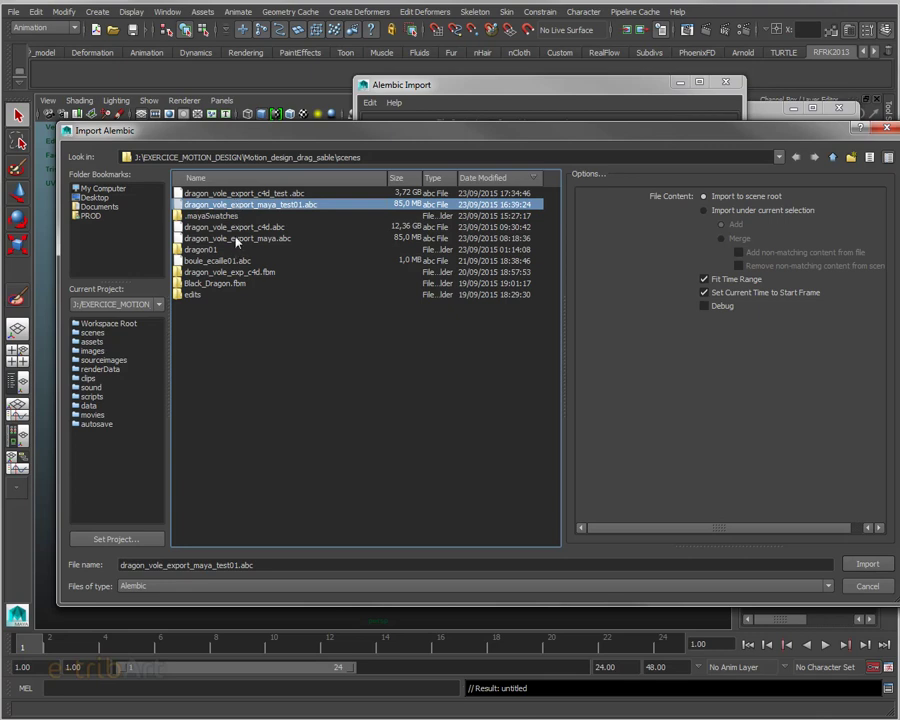
{"action": "left_click", "coordinate": [226, 227]}
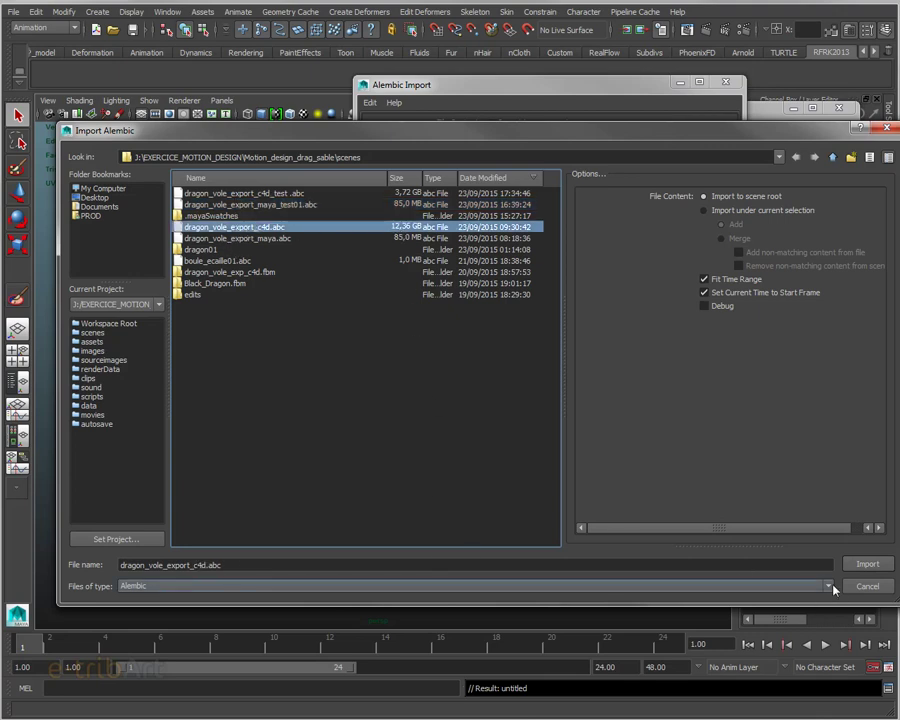
Step: Import the dragon_vole_export_c4d.abc cache, select Pol_39 and orbit around the dragon
{"action": "left_click", "coordinate": [858, 566]}
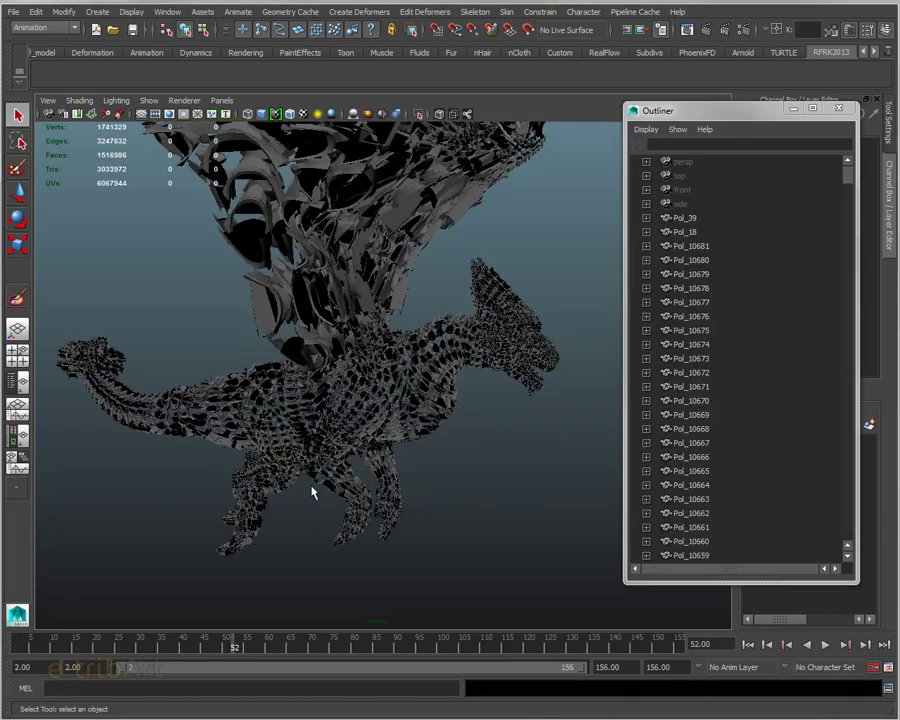
{"action": "left_click", "coordinate": [687, 219]}
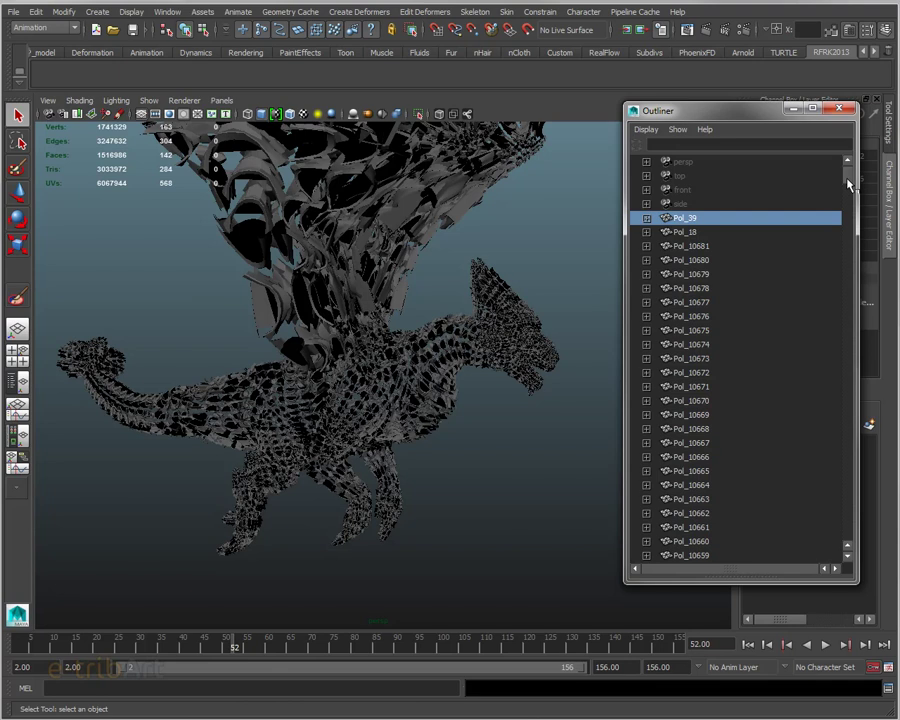
{"action": "mouse_move", "coordinate": [848, 183]}
{"action": "left_mouse_down"}
{"action": "mouse_move", "coordinate": [860, 540]}
{"action": "mouse_move", "coordinate": [866, 178]}
{"action": "left_mouse_up"}
{"action": "mouse_move", "coordinate": [436, 483]}
{"action": "left_mouse_down", "text": "alt"}
{"action": "mouse_move", "coordinate": [408, 438]}
{"action": "mouse_move", "coordinate": [311, 486]}
{"action": "mouse_move", "coordinate": [253, 415]}
{"action": "mouse_move", "coordinate": [404, 428]}
{"action": "mouse_move", "coordinate": [390, 452]}
{"action": "left_mouse_up", "text": "alt"}
{"action": "mouse_move", "coordinate": [388, 455]}
{"action": "left_mouse_down", "text": "alt"}
{"action": "mouse_move", "coordinate": [362, 480]}
{"action": "mouse_move", "coordinate": [311, 466]}
{"action": "mouse_move", "coordinate": [348, 415]}
{"action": "mouse_move", "coordinate": [360, 452]}
{"action": "mouse_move", "coordinate": [293, 446]}
{"action": "mouse_move", "coordinate": [391, 459]}
{"action": "mouse_move", "coordinate": [408, 436]}
{"action": "mouse_move", "coordinate": [412, 458]}
{"action": "left_mouse_up", "text": "alt"}
{"action": "scroll", "coordinate": [360, 452], "scroll_direction": "up", "scroll_amount": 3}
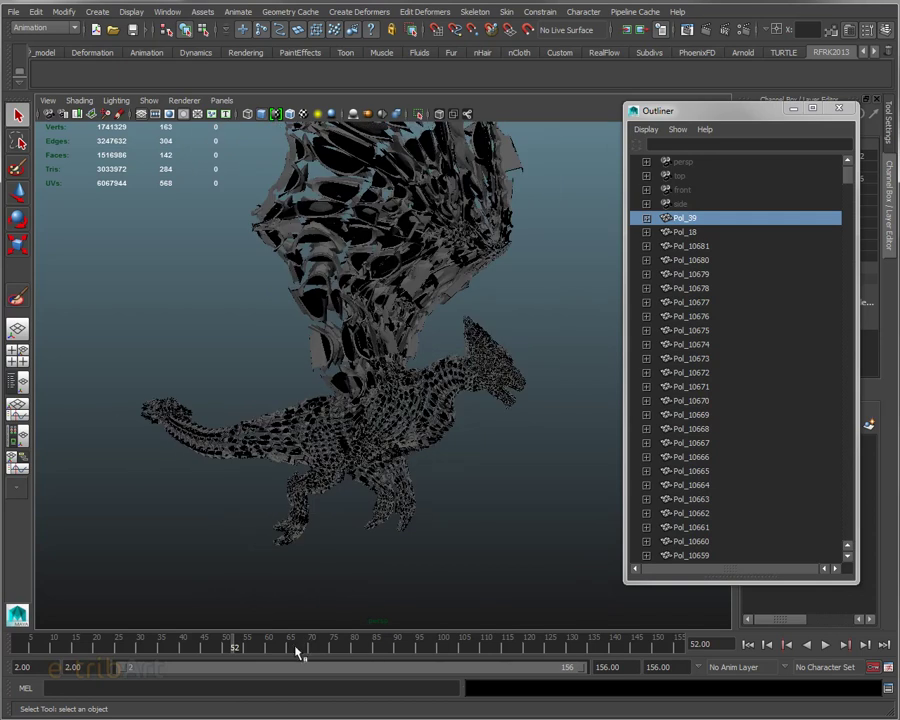
Step: Scrub the time slider to frame 67 and reframe the view on the whole animated dragon
{"action": "left_click", "coordinate": [297, 649]}
{"action": "middle_click_drag", "start_coordinate": [456, 506], "coordinate": [197, 483], "text": "alt"}
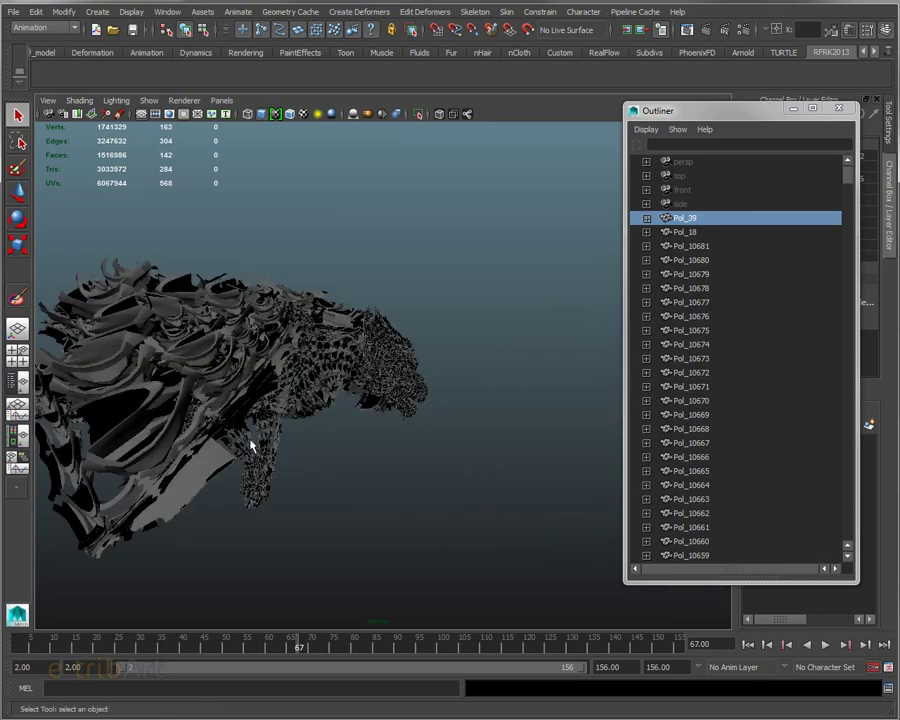
{"action": "left_click_drag", "start_coordinate": [205, 489], "coordinate": [180, 482], "text": "alt"}
{"action": "middle_click_drag", "start_coordinate": [180, 482], "coordinate": [325, 438], "text": "alt"}
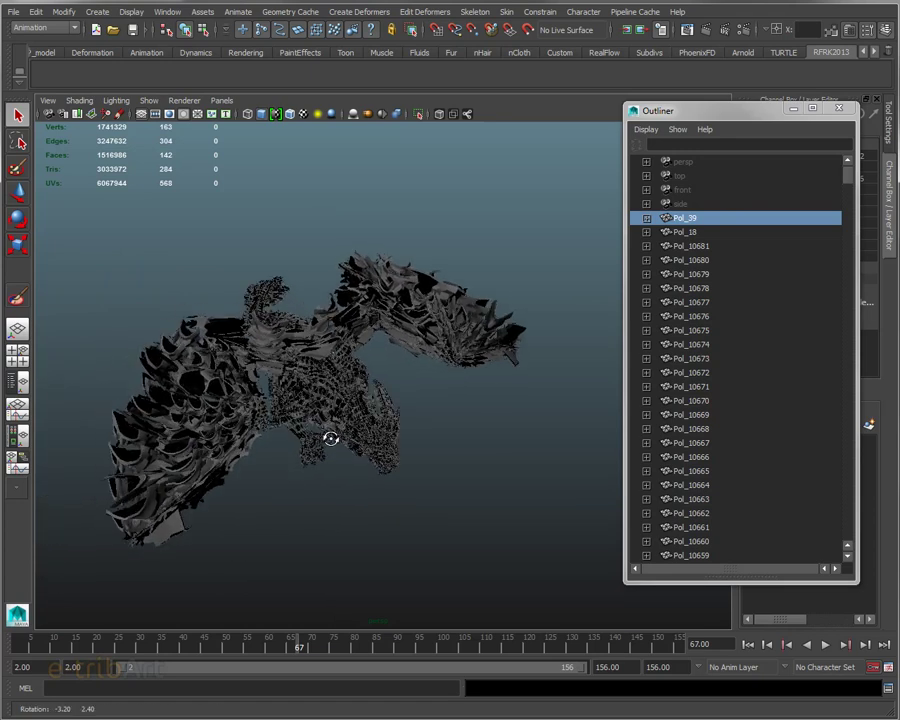
Step: Run a Playblast from the time slider, then orbit to a three-quarter top view of the dragon
{"action": "right_click", "coordinate": [324, 648]}
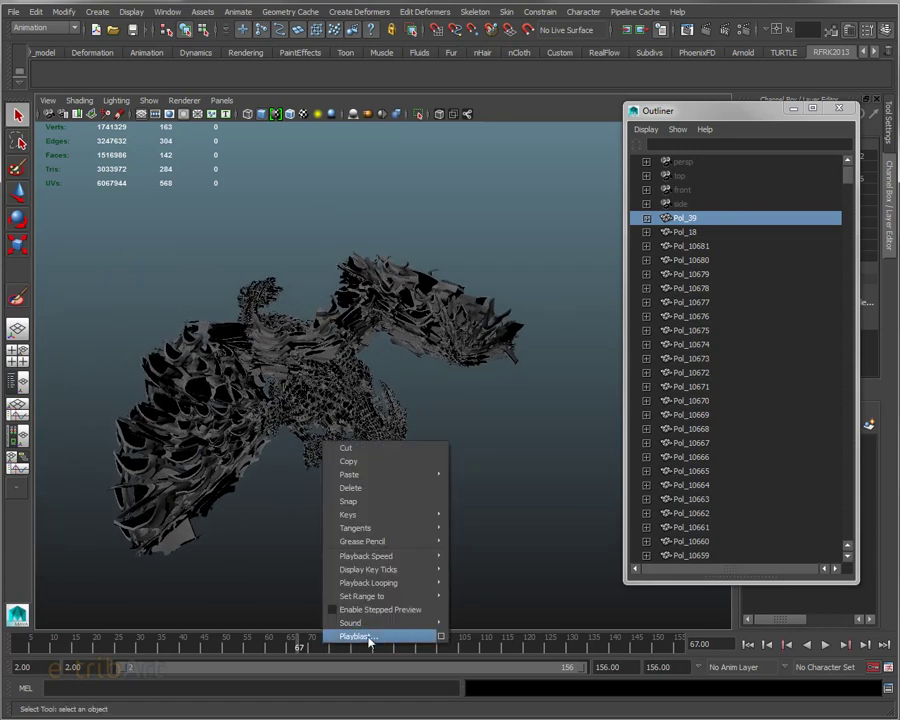
{"action": "left_click", "coordinate": [365, 637]}
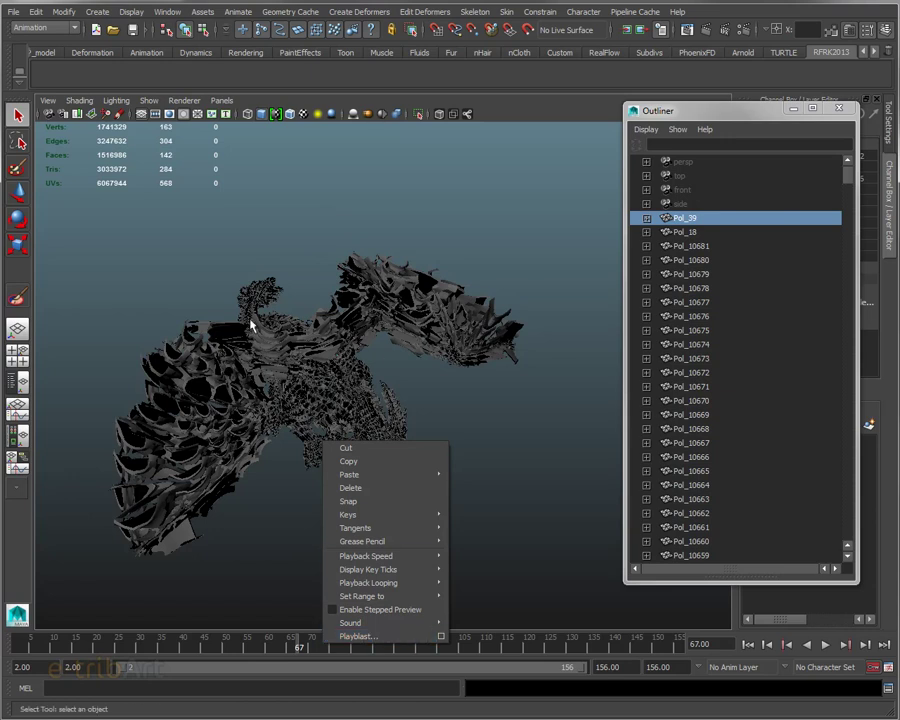
{"action": "mouse_move", "coordinate": [416, 461]}
{"action": "left_mouse_down", "text": "alt"}
{"action": "mouse_move", "coordinate": [364, 371]}
{"action": "mouse_move", "coordinate": [466, 452]}
{"action": "mouse_move", "coordinate": [440, 468]}
{"action": "left_mouse_up", "text": "alt"}
{"action": "right_click_drag", "start_coordinate": [440, 468], "coordinate": [396, 447], "text": "alt"}
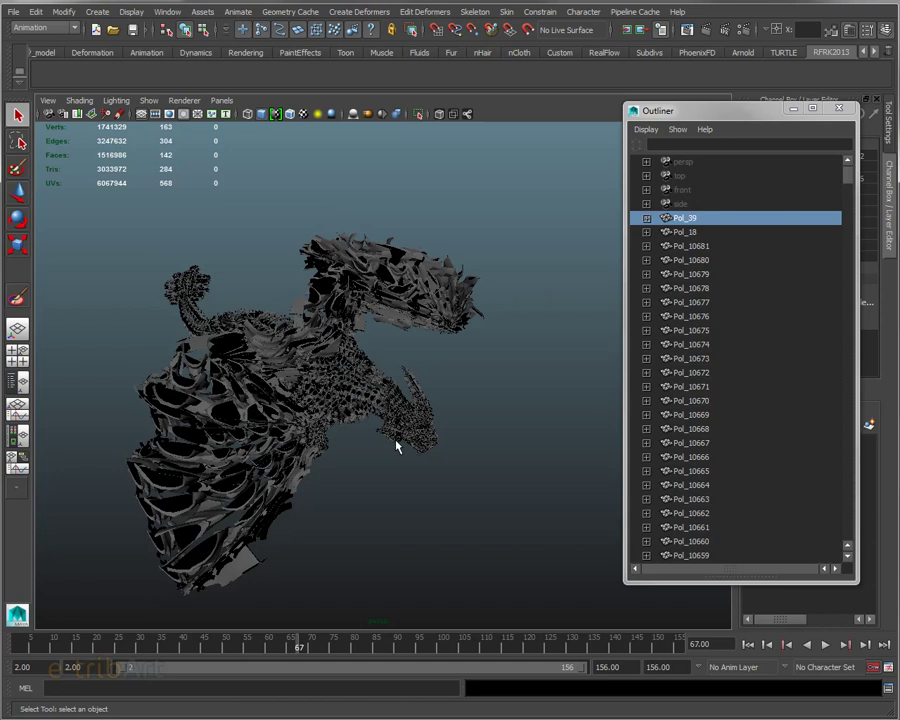
{"action": "mouse_move", "coordinate": [380, 450]}
{"action": "left_mouse_down", "text": "alt"}
{"action": "mouse_move", "coordinate": [380, 434]}
{"action": "mouse_move", "coordinate": [340, 420]}
{"action": "left_mouse_up", "text": "alt"}
{"action": "mouse_move", "coordinate": [340, 420]}
{"action": "right_mouse_down", "text": "alt"}
{"action": "mouse_move", "coordinate": [376, 434]}
{"action": "mouse_move", "coordinate": [421, 475]}
{"action": "right_mouse_up", "text": "alt"}
{"action": "mouse_move", "coordinate": [421, 475]}
{"action": "left_mouse_down", "text": "alt"}
{"action": "mouse_move", "coordinate": [408, 442]}
{"action": "mouse_move", "coordinate": [396, 458]}
{"action": "mouse_move", "coordinate": [436, 508]}
{"action": "mouse_move", "coordinate": [409, 508]}
{"action": "mouse_move", "coordinate": [374, 462]}
{"action": "mouse_move", "coordinate": [384, 450]}
{"action": "left_mouse_up", "text": "alt"}
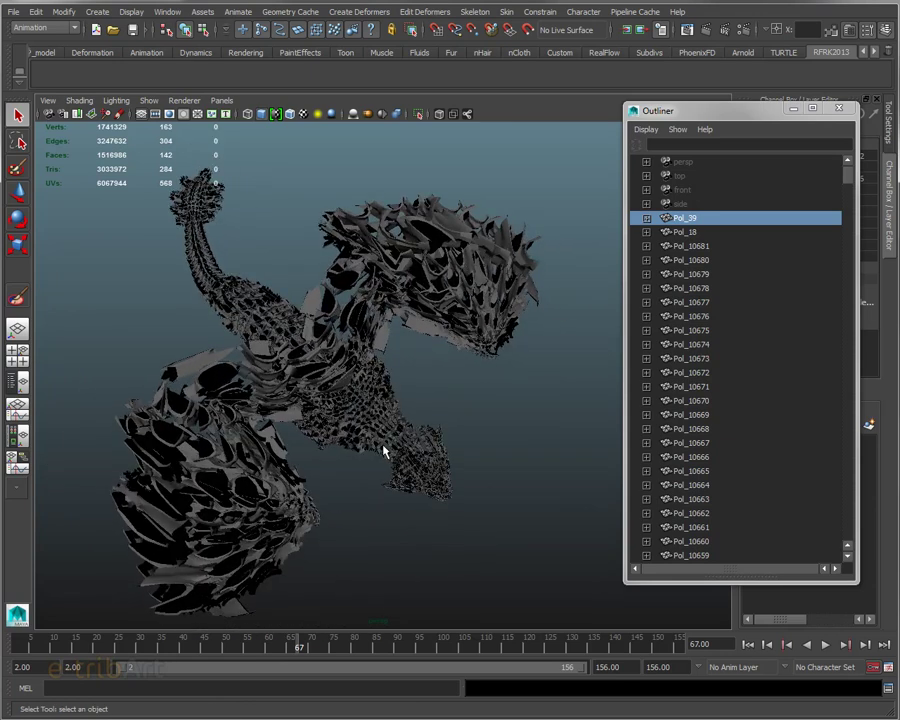